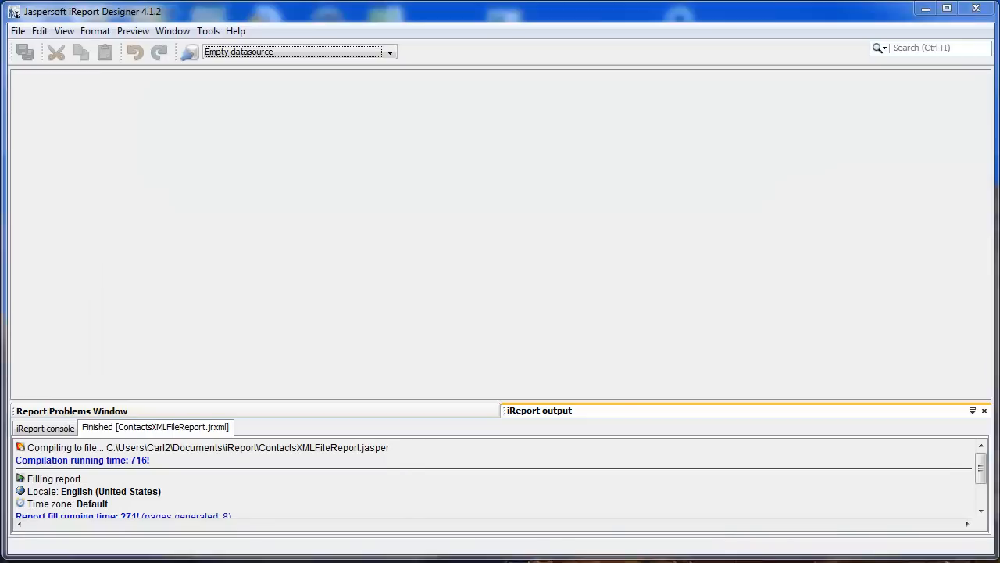
# - Start creating a new datasource connection of the XML file datasource type
pyautogui.click(192, 48)
pyautogui.moveTo(658, 231); pyautogui.dragTo(469, 136)
pyautogui.click(681, 157)
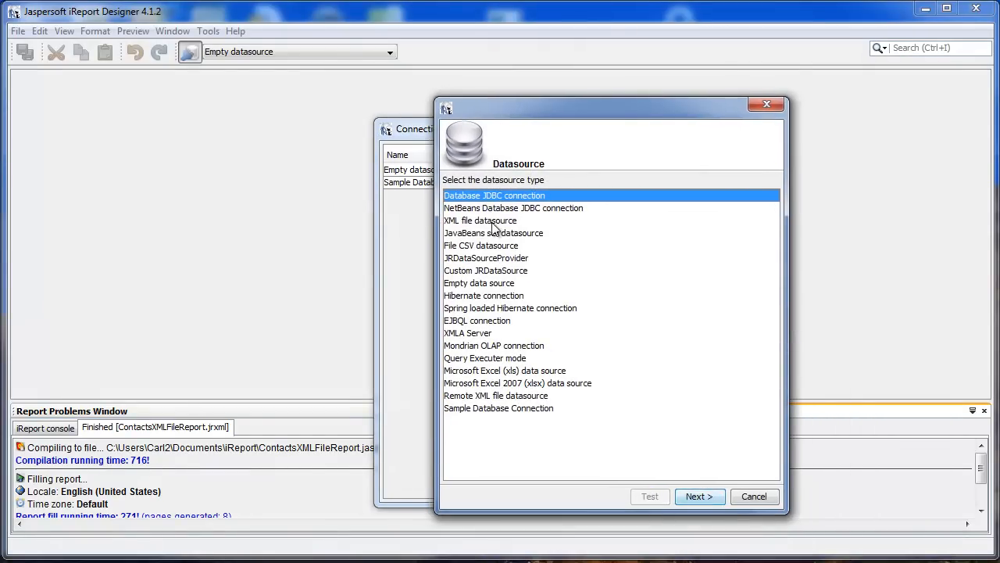
pyautogui.click(492, 222)
pyautogui.click(700, 497)
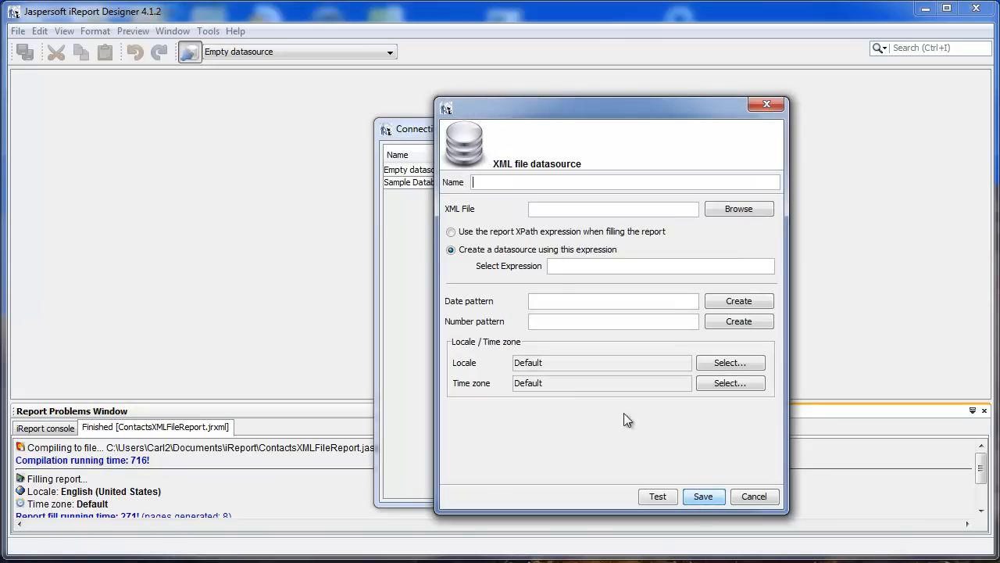
# - Name the datasource ContactXMLFile2 and set its XML file to c:\users\public\documents\data\contacts.xml
pyautogui.write('ContactX')
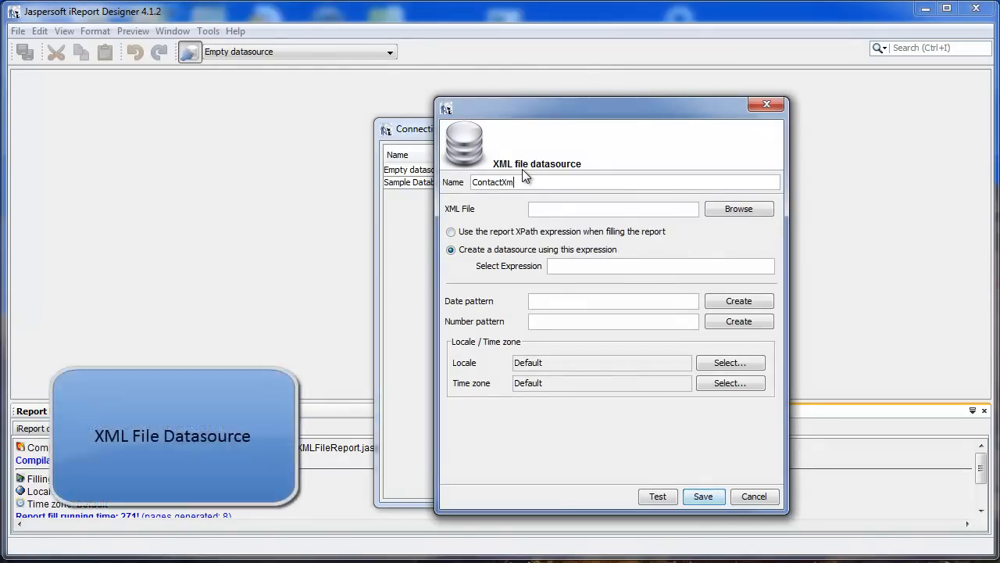
pyautogui.write('MLFile2')
pyautogui.click(640, 209)
pyautogui.write('c:\\users\\public\\documents\\data\\contacts')
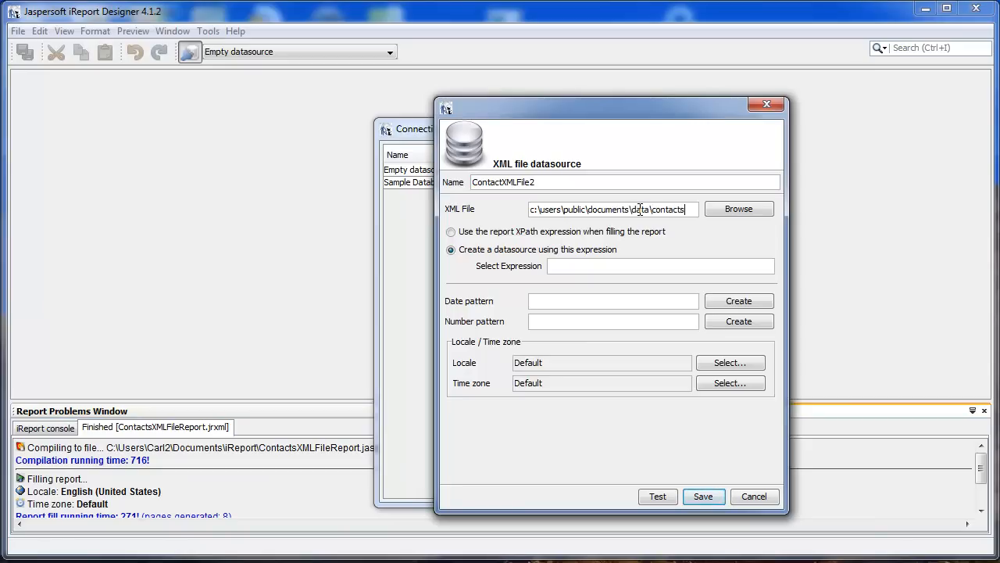
pyautogui.write('ml')
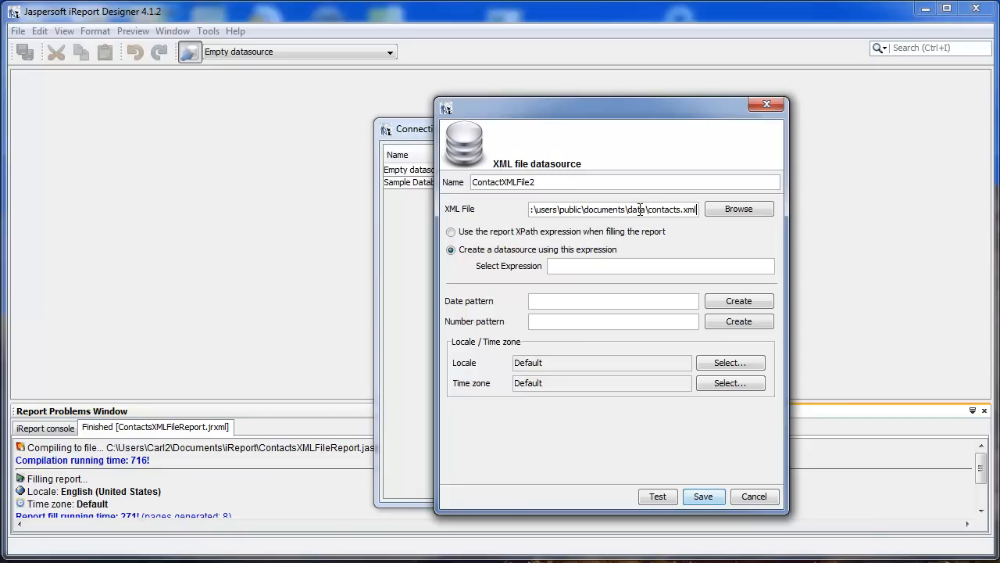
# - Make the datasource use the report XPath expression when filling the report, and save it after testing the connection
pyautogui.click(457, 232)
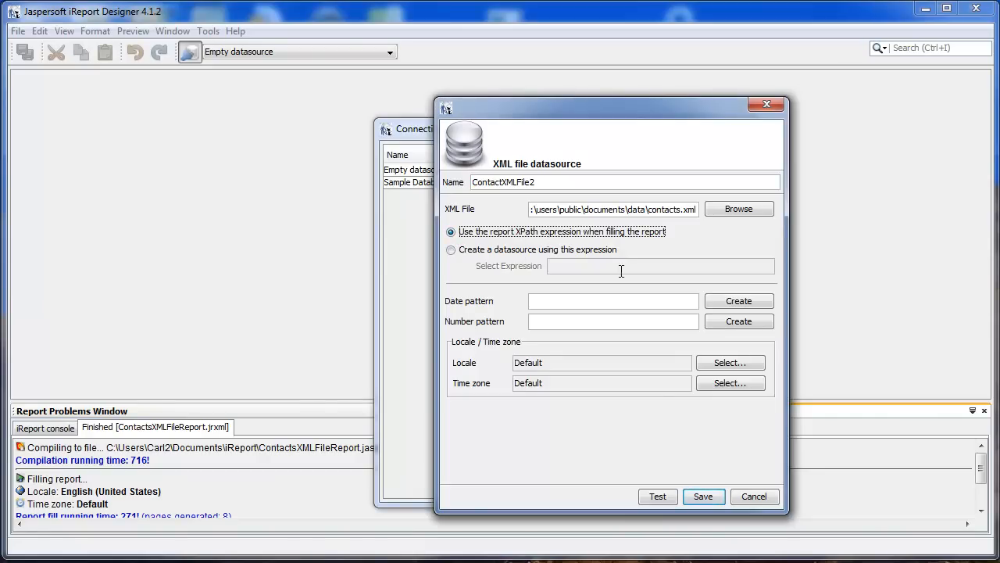
pyautogui.click(658, 496)
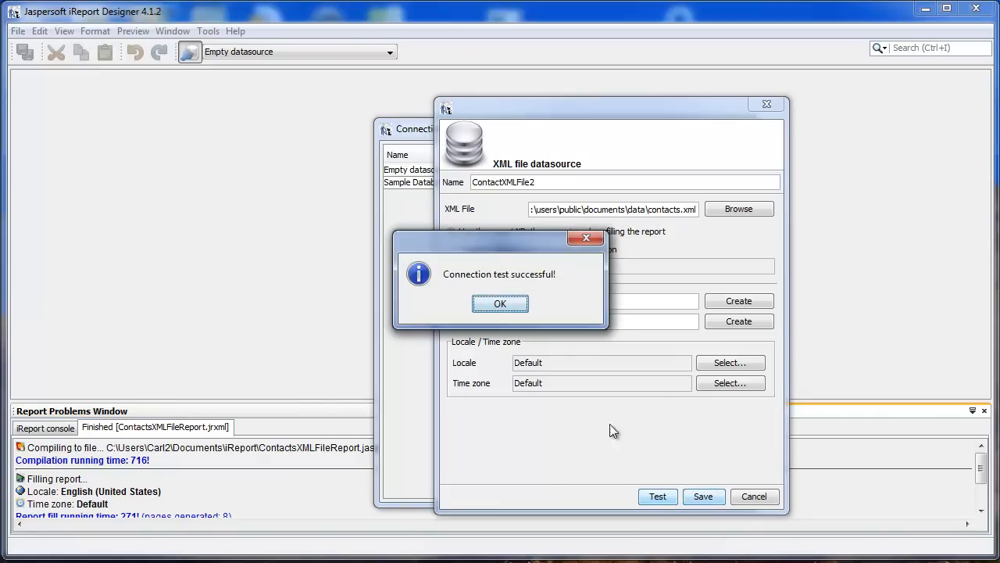
pyautogui.click(512, 303)
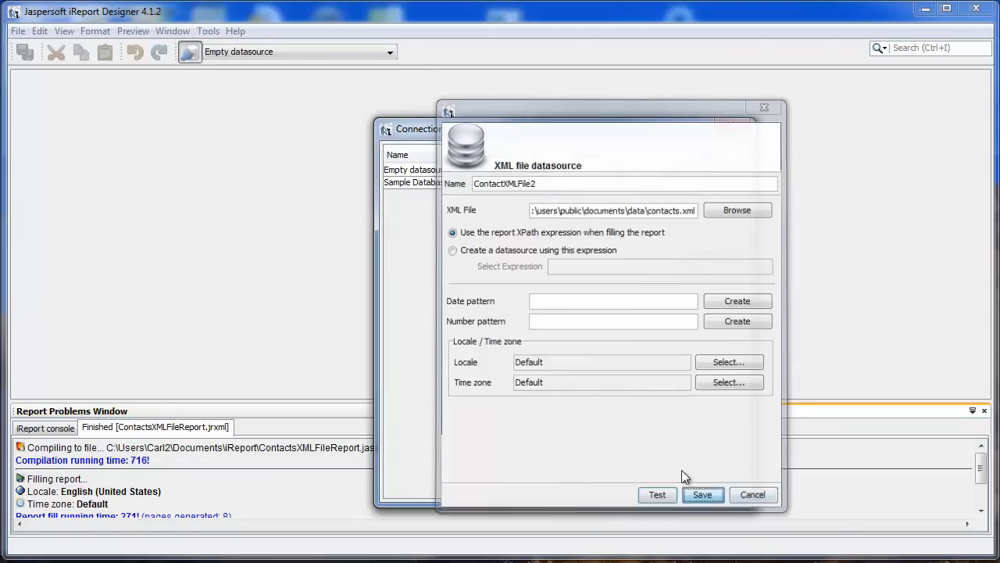
pyautogui.click(703, 497)
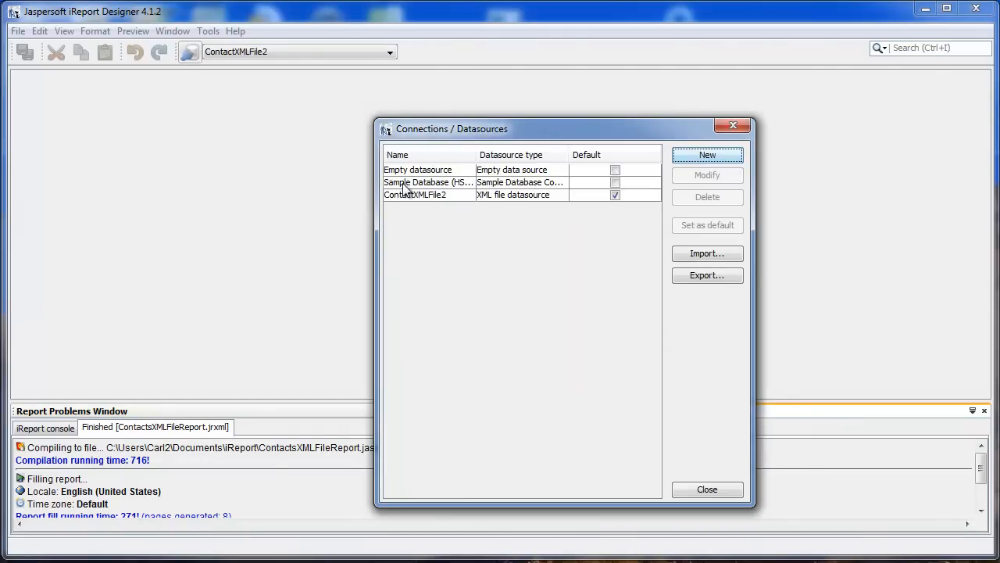
pyautogui.click(736, 130)
# - Create a new report from the Blank A4 template with the name ContactsXMLFileReport3
pyautogui.hotkey('alt', 'f')
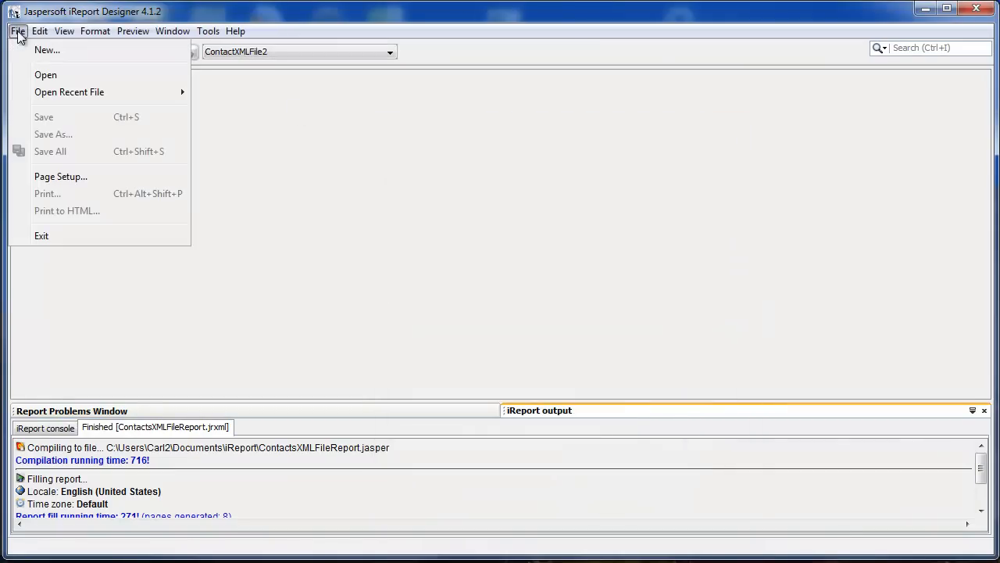
pyautogui.press('Return')
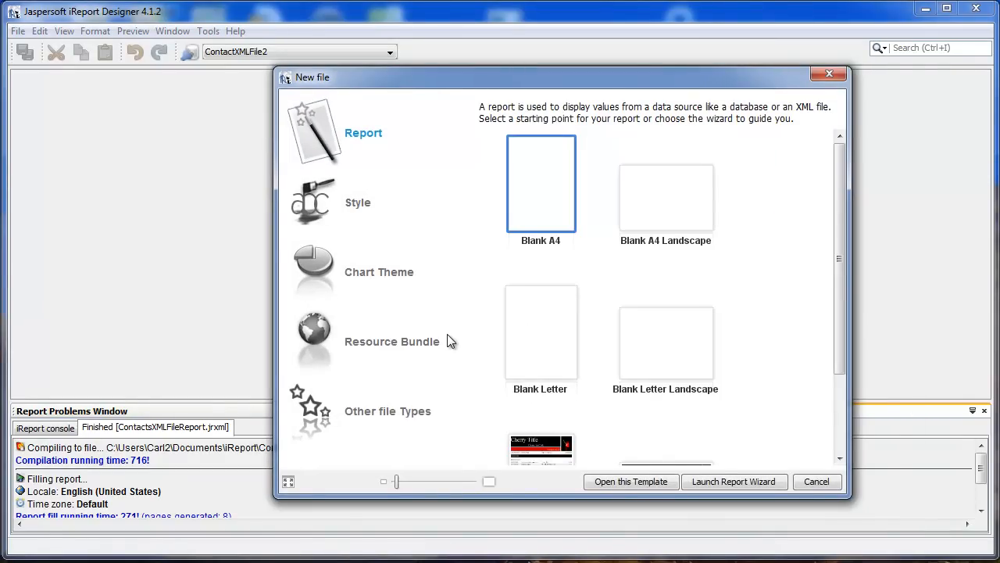
pyautogui.press('Return')
pyautogui.moveTo(629, 261); pyautogui.dragTo(412, 127)
pyautogui.doubleClick(600, 258)
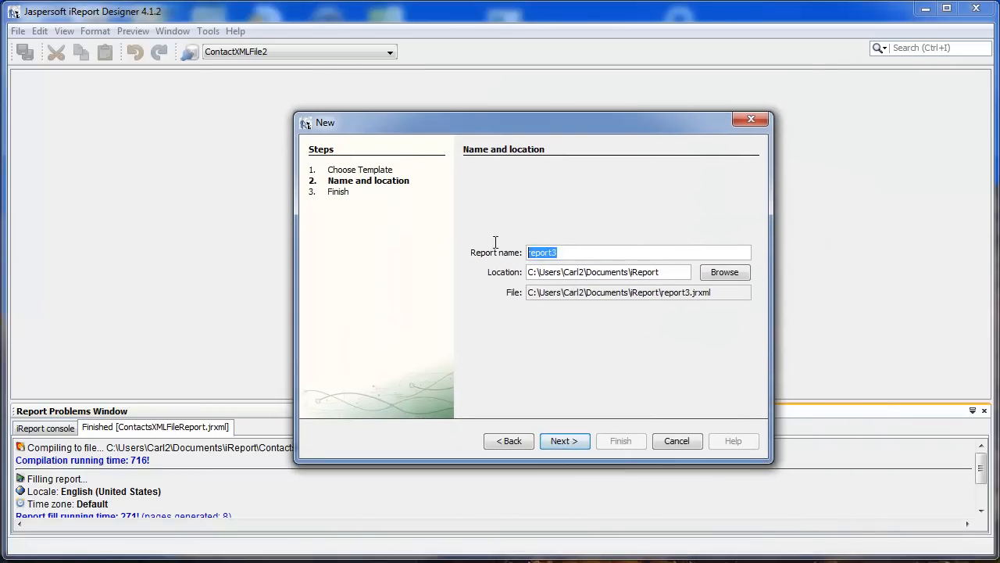
pyautogui.write('Cont')
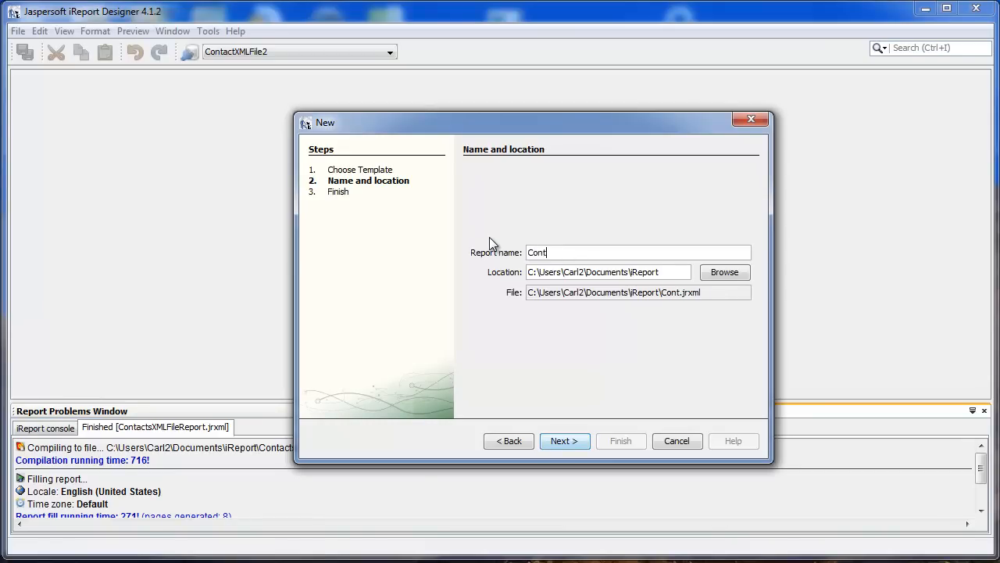
pyautogui.write('actsXMLFileReport')
pyautogui.press('BackSpace')
pyautogui.write('3')
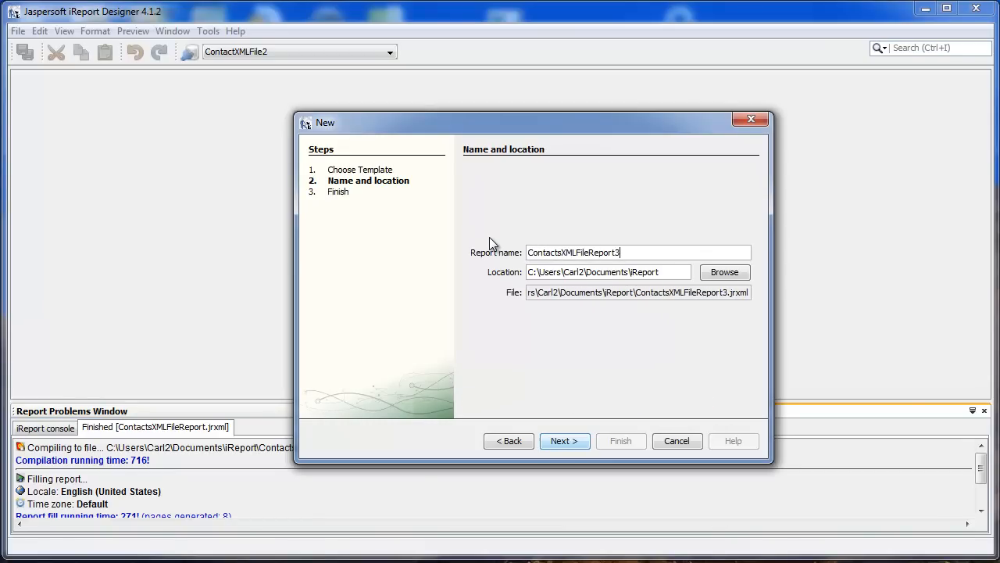
pyautogui.click(570, 447)
pyautogui.press('Return')
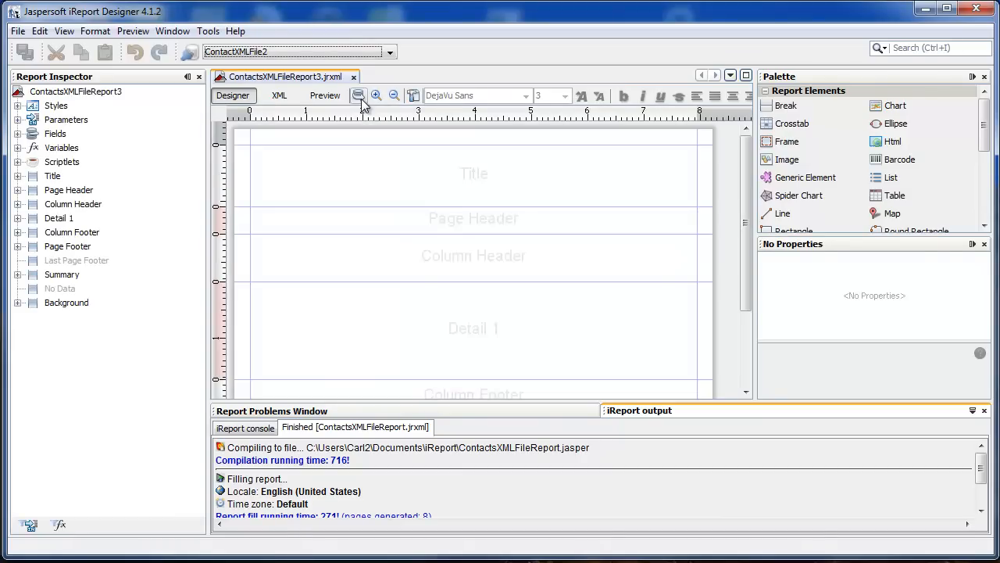
# - Open the report query and set its query language to XPath
pyautogui.click(360, 98)
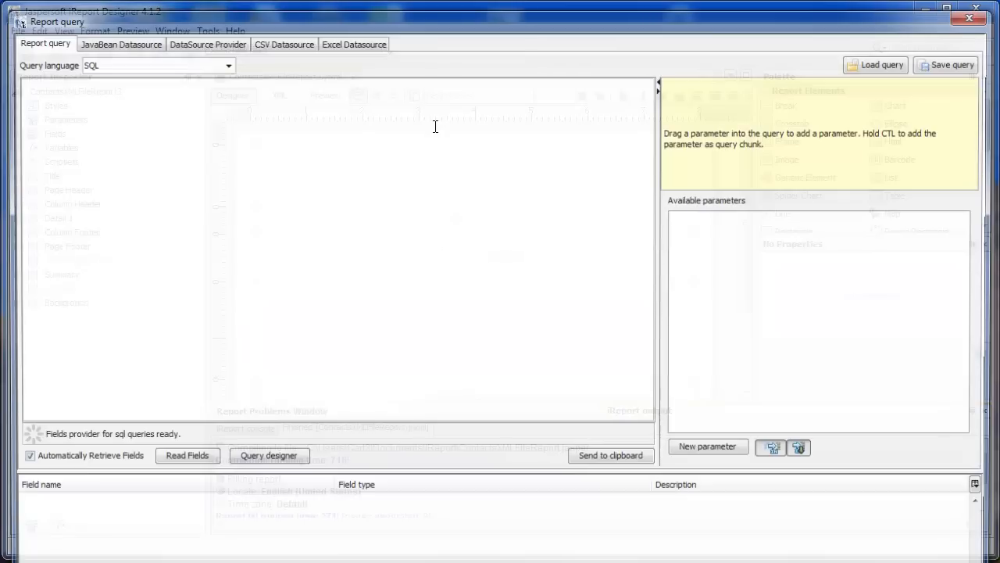
pyautogui.moveTo(656, 561)
pyautogui.mouseDown()
pyautogui.moveTo(656, 509)
pyautogui.moveTo(656, 555)
pyautogui.mouseUp()
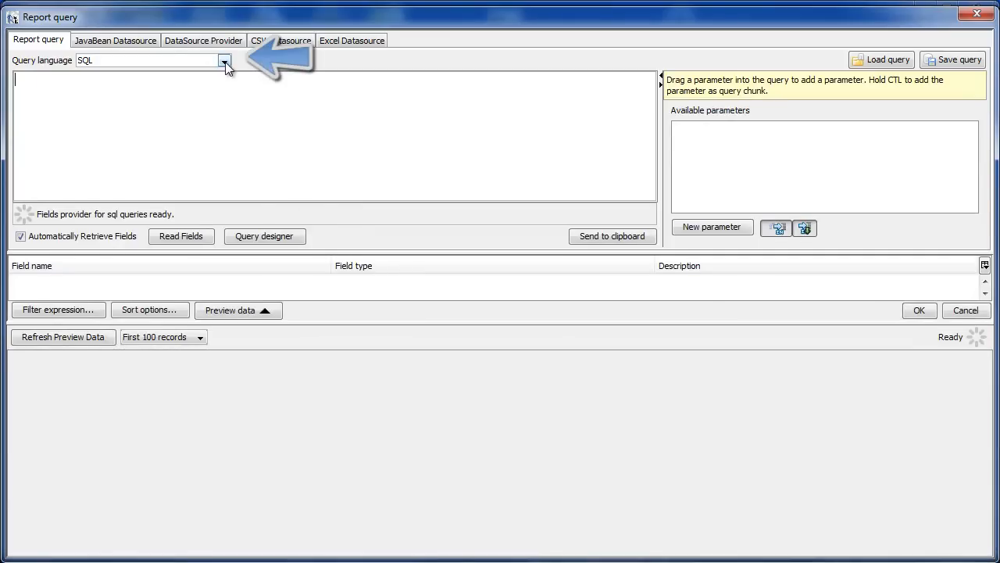
pyautogui.click(224, 62)
pyautogui.click(153, 102)
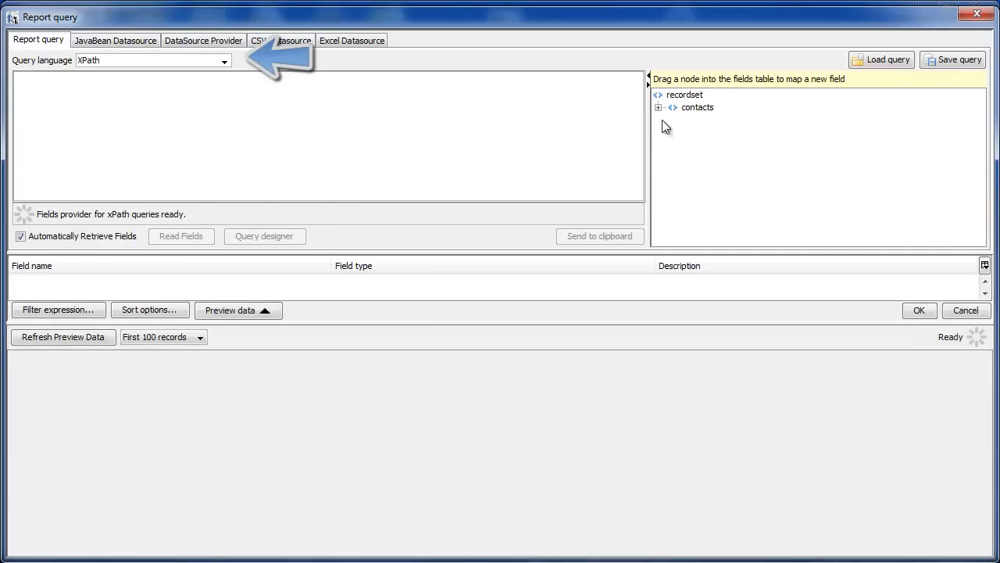
# - Set the first contact node under contacts as the record node to generate the query /recordset/contacts/contact
pyautogui.click(659, 108)
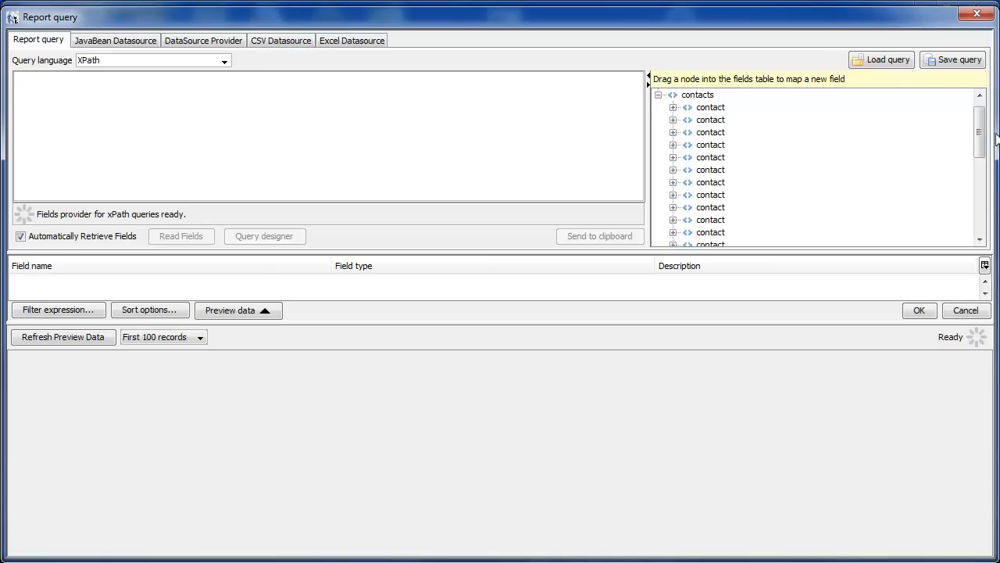
pyautogui.scroll(1, 981, 141)
pyautogui.click(714, 118)
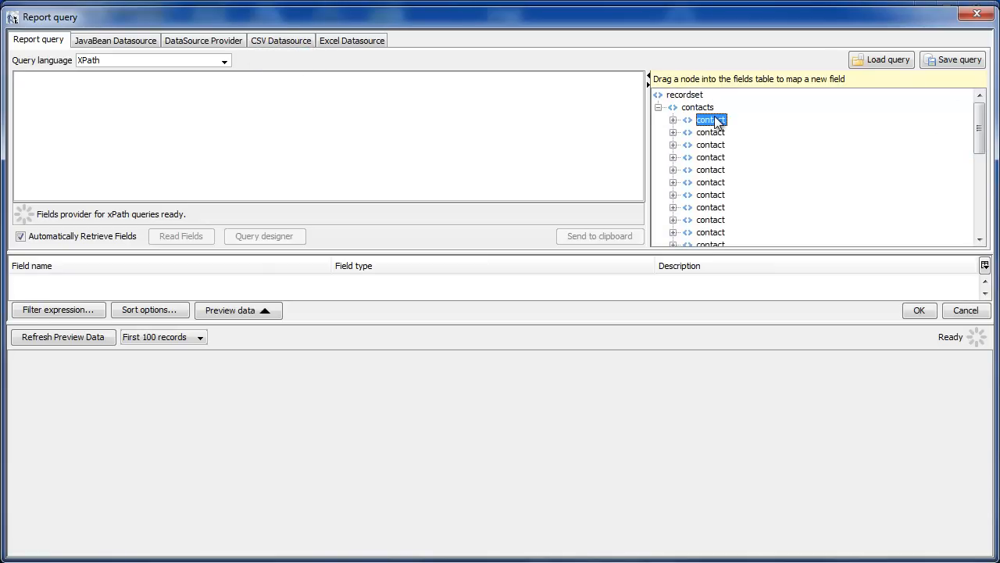
pyautogui.rightClick(715, 119)
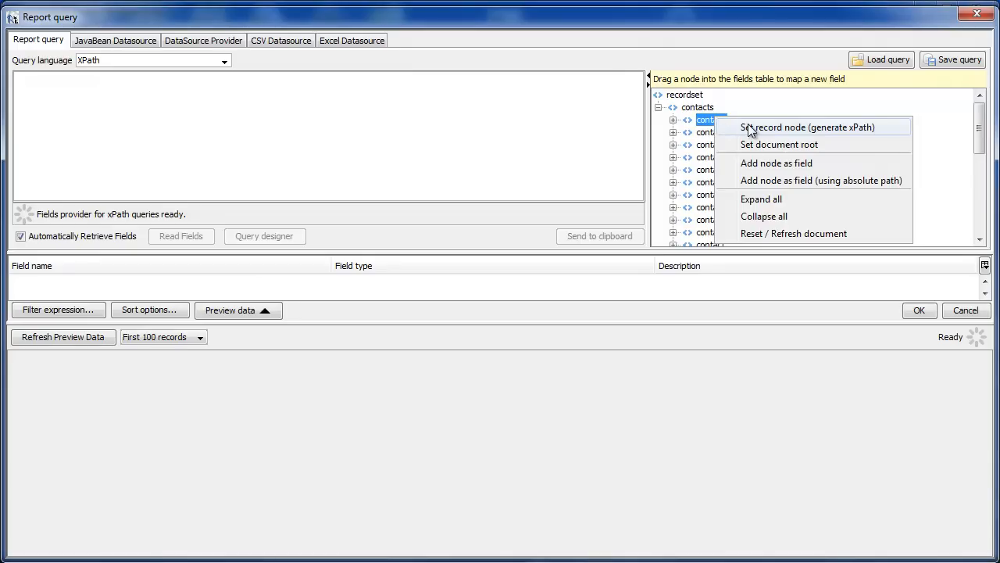
pyautogui.click(748, 127)
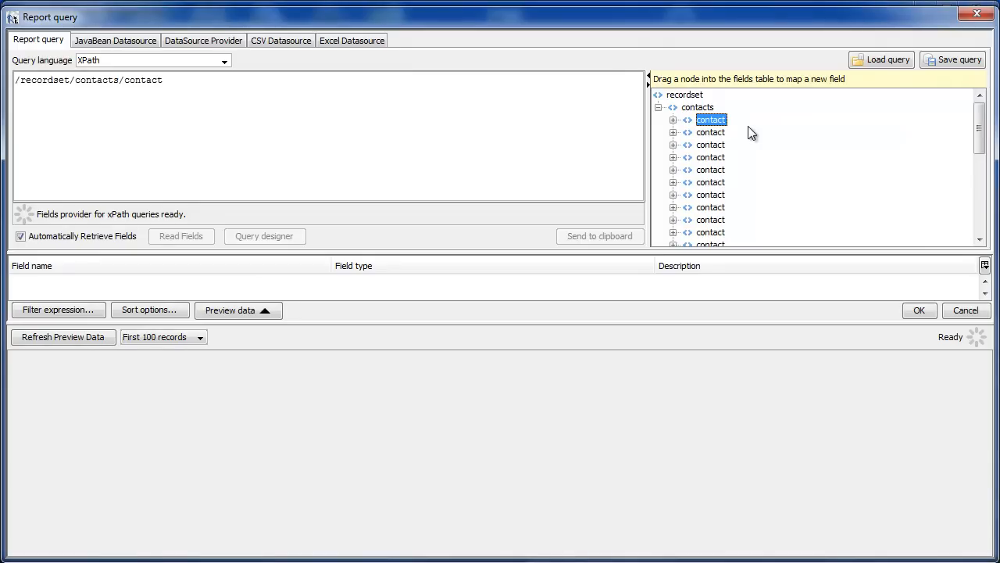
# - Add the firstName and lastName nodes of the first contact as report fields
pyautogui.click(673, 120)
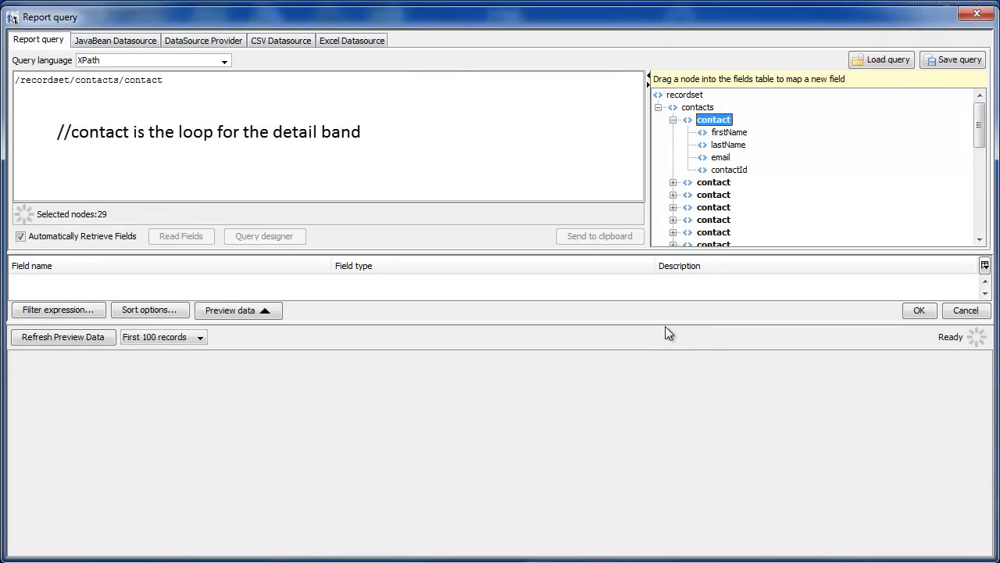
pyautogui.moveTo(665, 321); pyautogui.dragTo(665, 438)
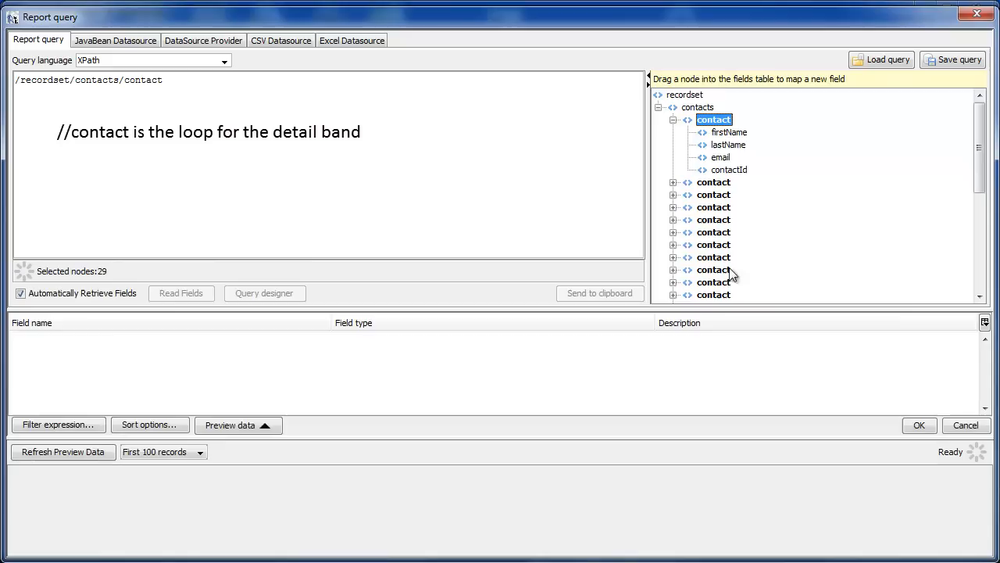
pyautogui.click(725, 132)
pyautogui.rightClick(712, 138)
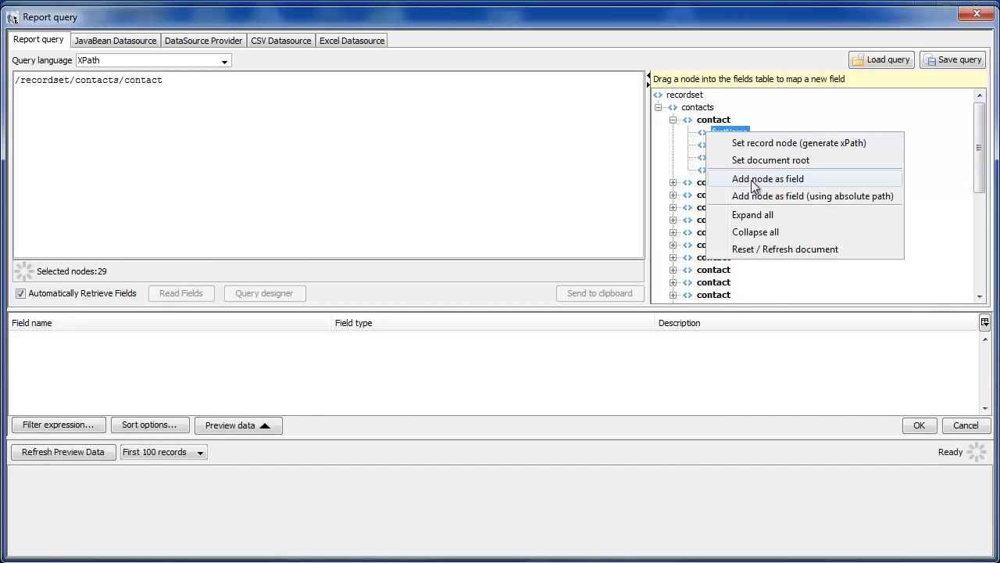
pyautogui.click(752, 178)
pyautogui.click(728, 144)
pyautogui.rightClick(727, 145)
pyautogui.click(766, 191)
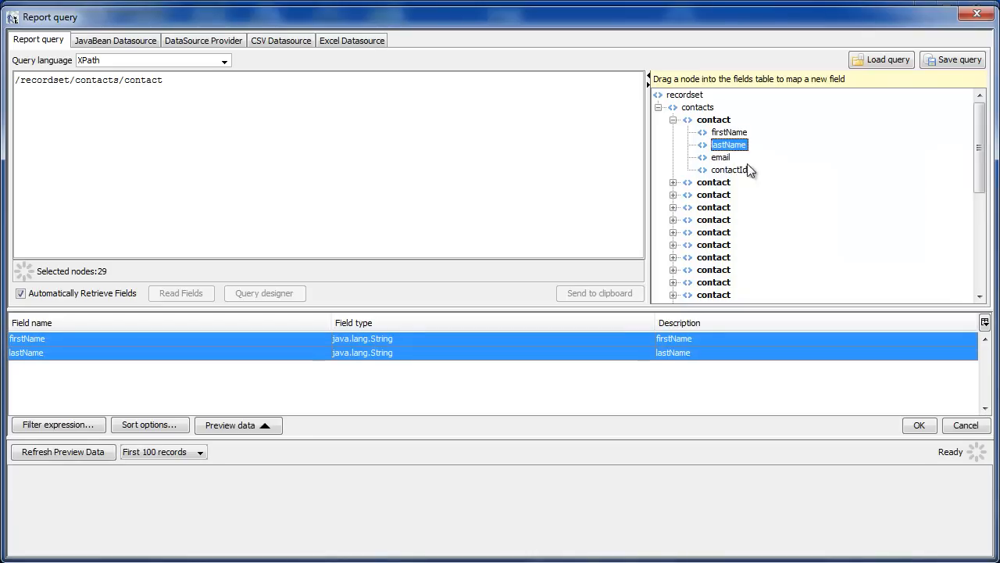
# - Add the email and contactId nodes as report fields and accept the report query
pyautogui.click(722, 158)
pyautogui.rightClick(724, 159)
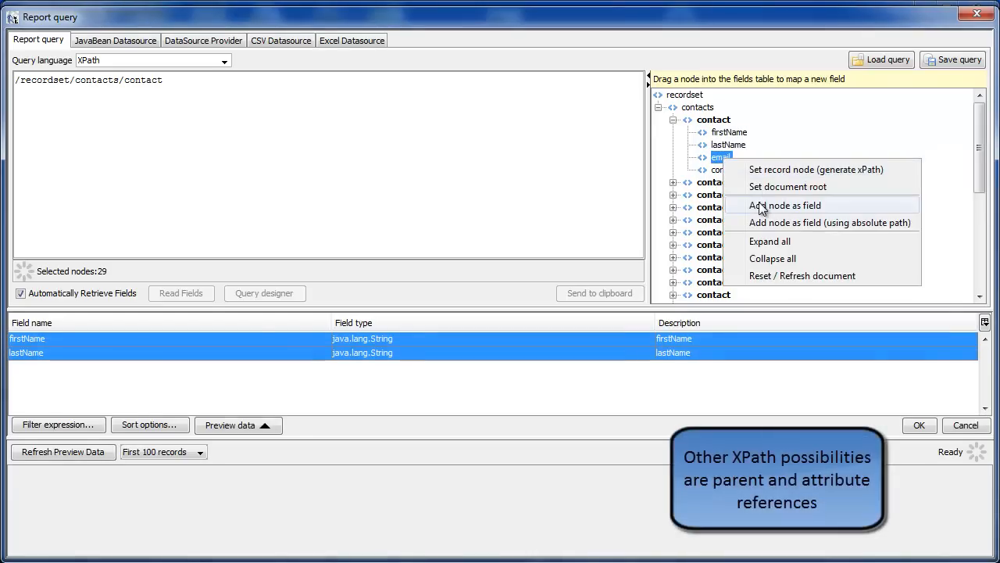
pyautogui.click(760, 203)
pyautogui.click(715, 171)
pyautogui.rightClick(715, 173)
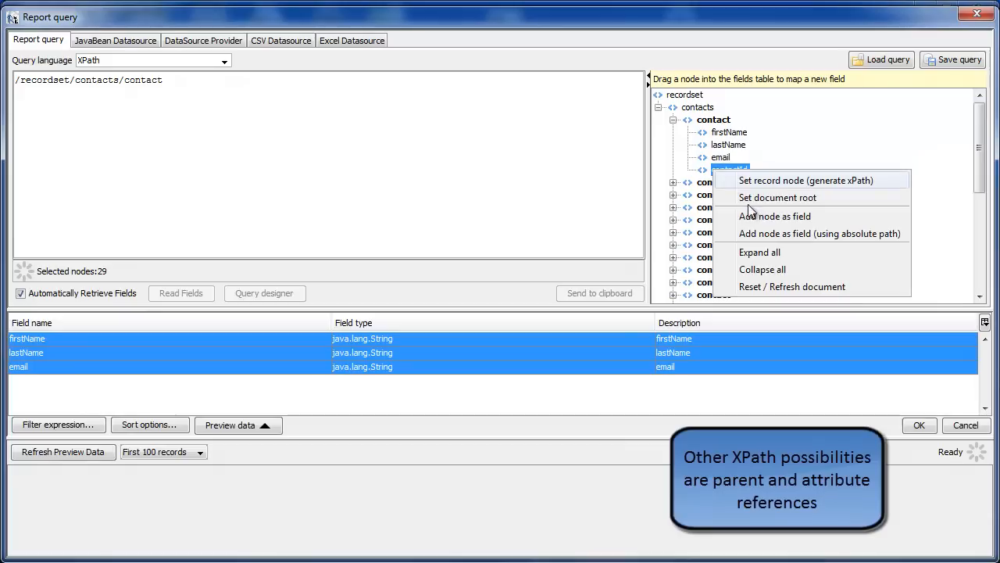
pyautogui.click(752, 214)
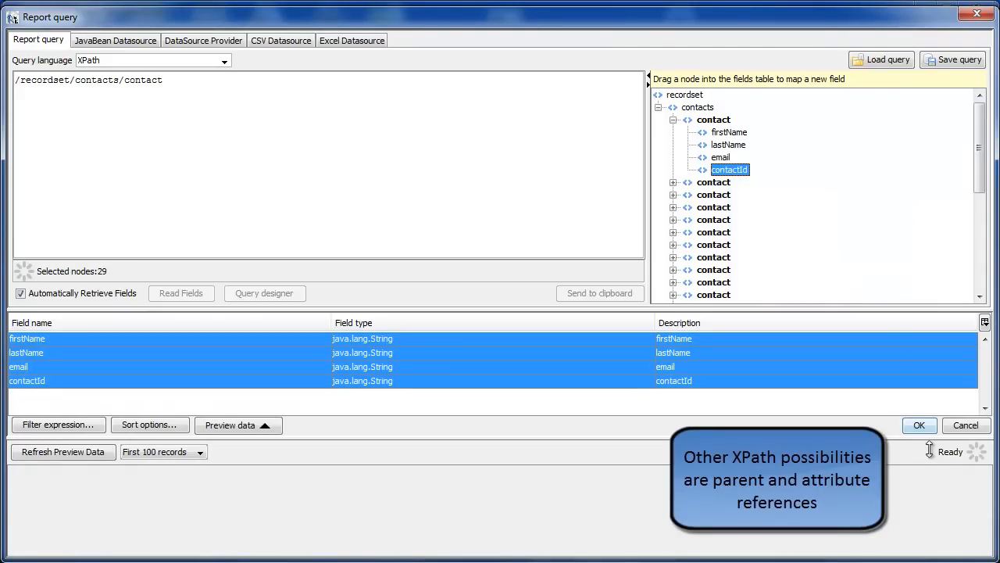
pyautogui.click(918, 426)
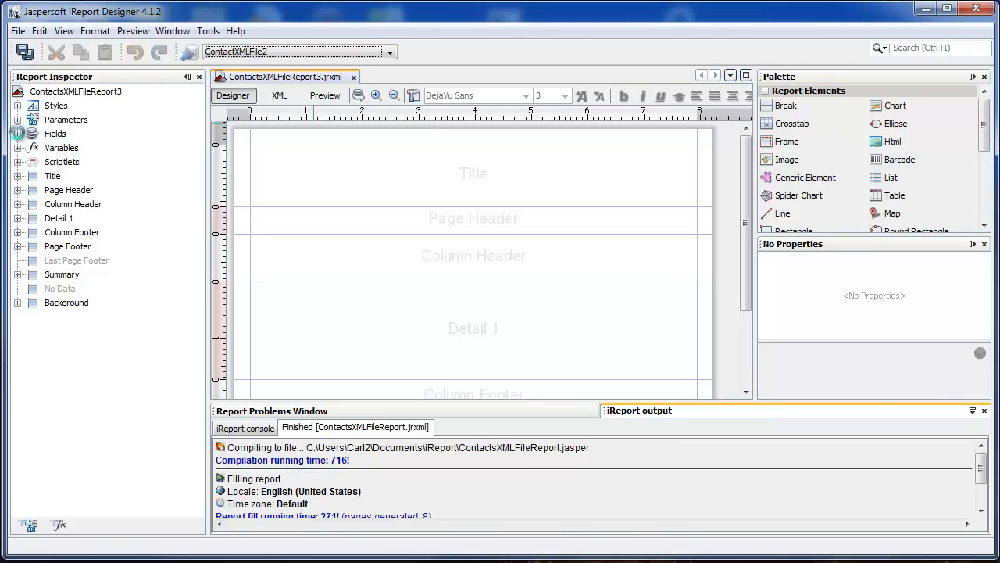
# - Place the firstName, lastName, email and contactId fields side by side in the Detail 1 band, with their labels in the Column Header
pyautogui.click(17, 134)
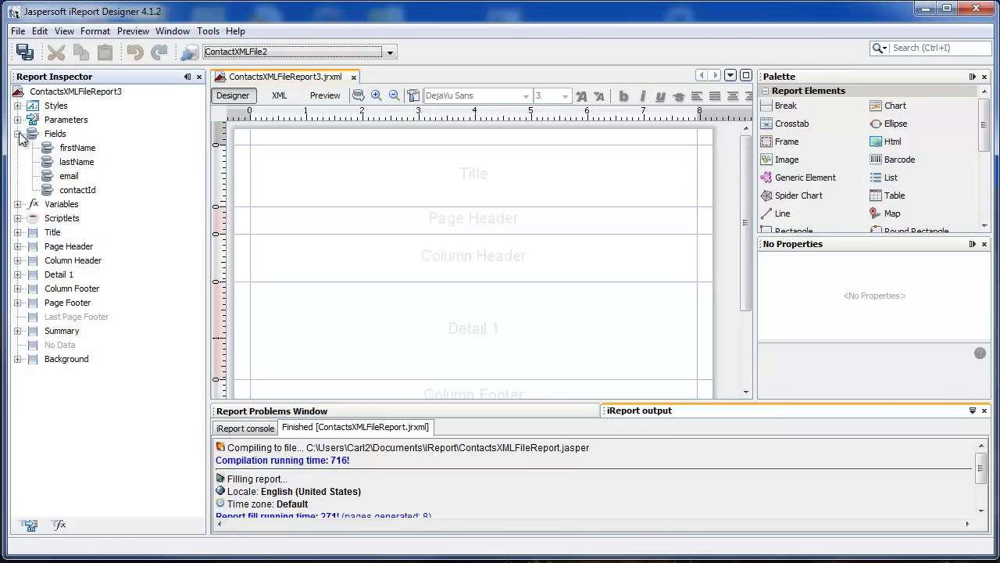
pyautogui.click(78, 149)
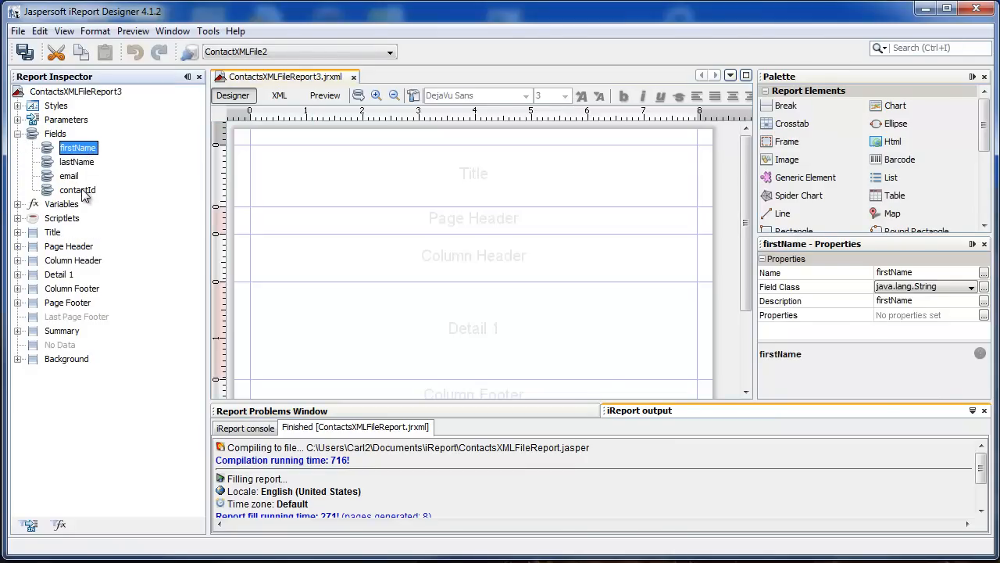
pyautogui.keyDown('shift'); pyautogui.click(82, 189); pyautogui.keyUp('shift')
pyautogui.moveTo(76, 153); pyautogui.dragTo(261, 244)
pyautogui.moveTo(310, 302); pyautogui.dragTo(310, 300)
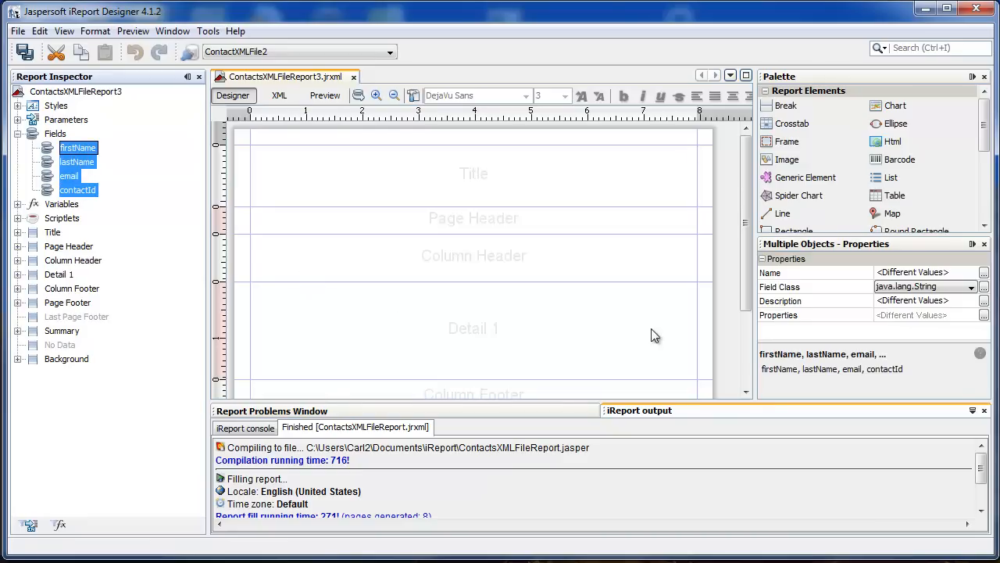
pyautogui.click(987, 414)
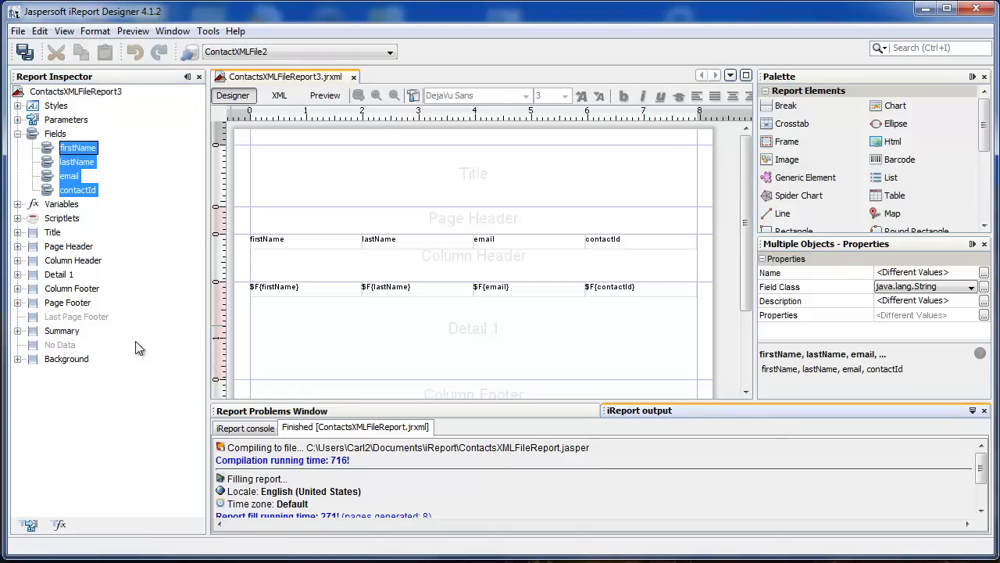
# - Delete the Summary, Page Footer and Column Footer bands from the report
pyautogui.click(63, 334)
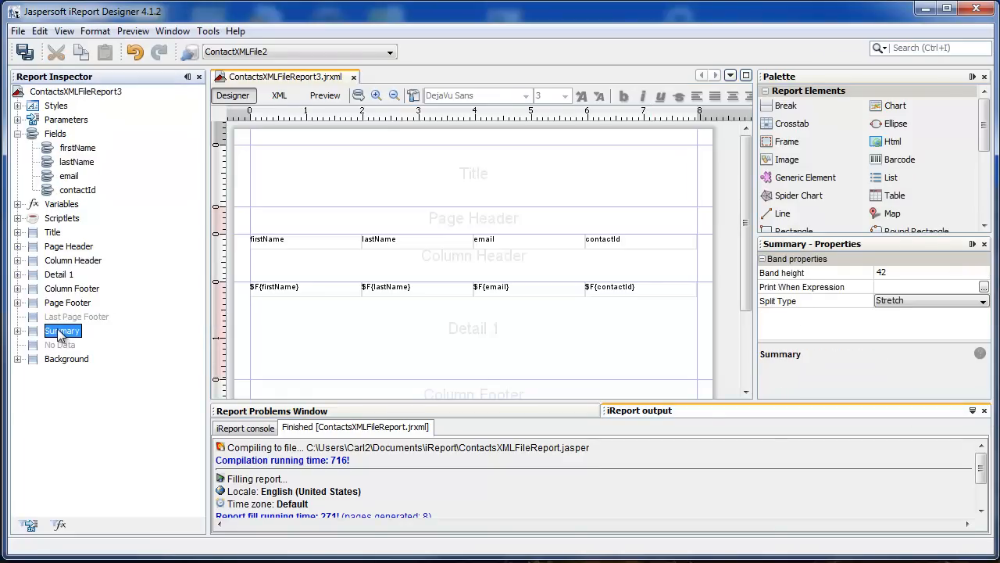
pyautogui.rightClick(61, 335)
pyautogui.click(98, 392)
pyautogui.click(67, 303)
pyautogui.rightClick(69, 305)
pyautogui.click(97, 365)
pyautogui.click(66, 289)
pyautogui.rightClick(66, 290)
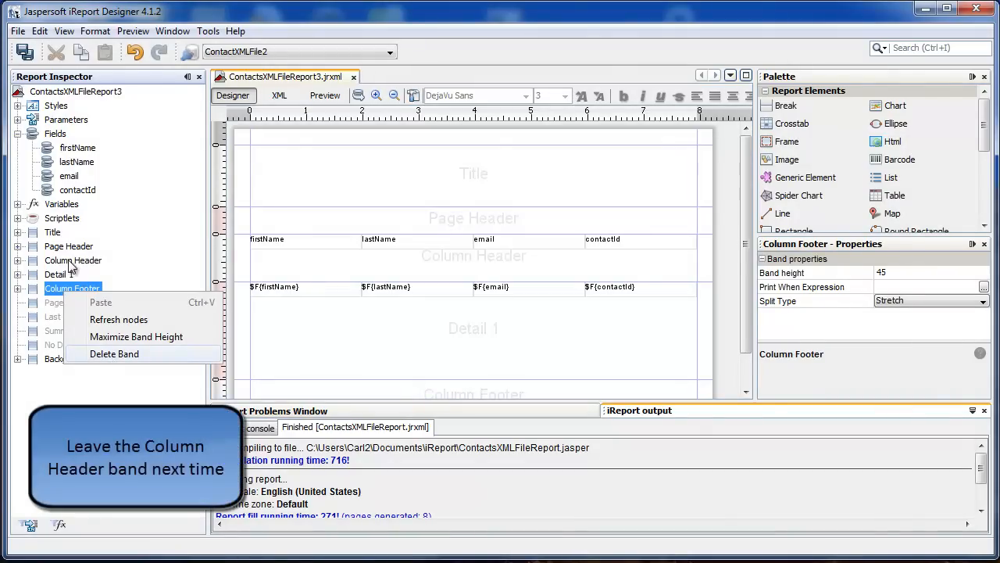
pyautogui.click(114, 353)
# - Delete the Column Header band with its labels and the Page Header band
pyautogui.click(70, 260)
pyautogui.rightClick(69, 261)
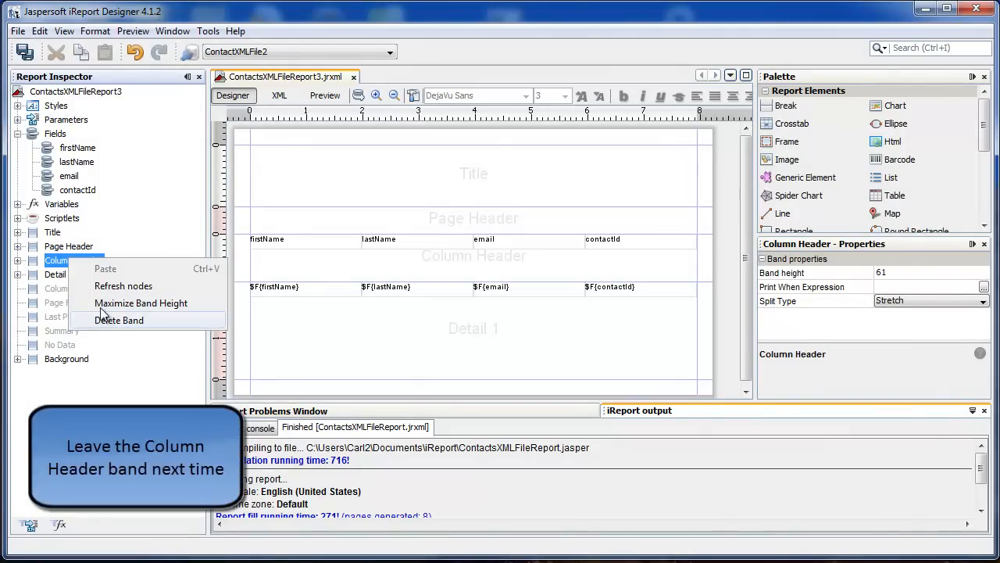
pyautogui.click(110, 322)
pyautogui.click(68, 246)
pyautogui.rightClick(70, 247)
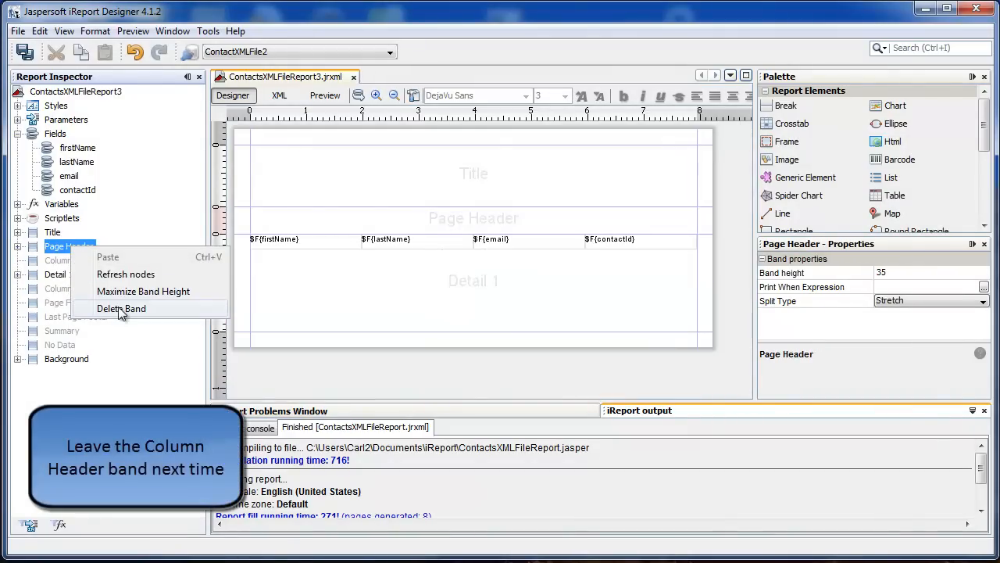
pyautogui.click(122, 309)
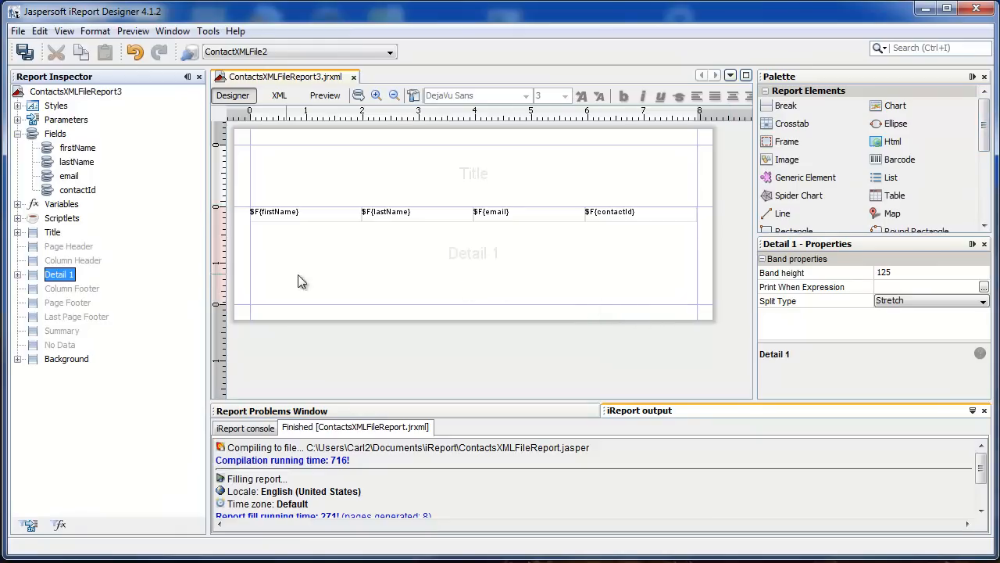
# - Add the Column Header band back to the report and place a static text element in the Title band
pyautogui.rightClick(69, 262)
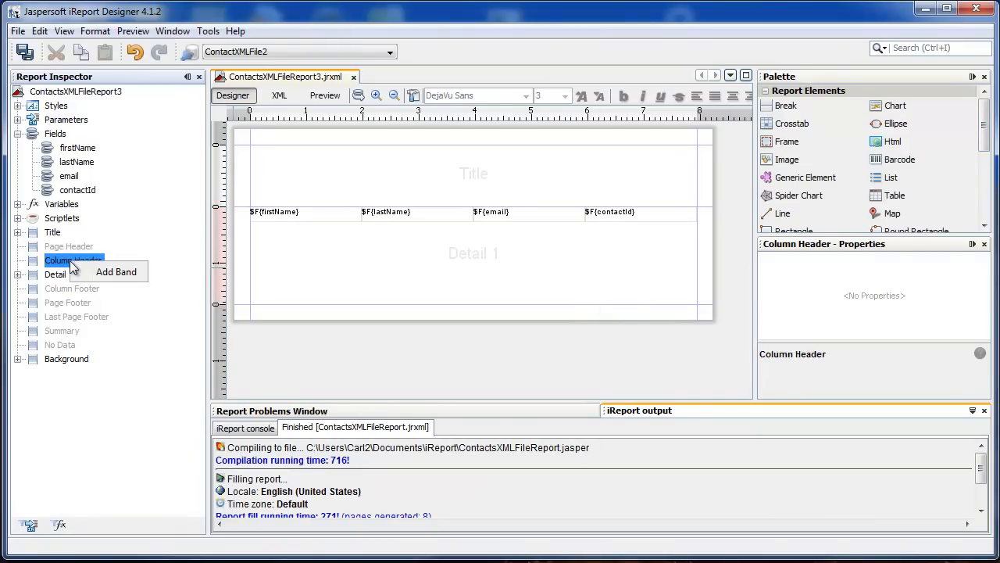
pyautogui.click(116, 272)
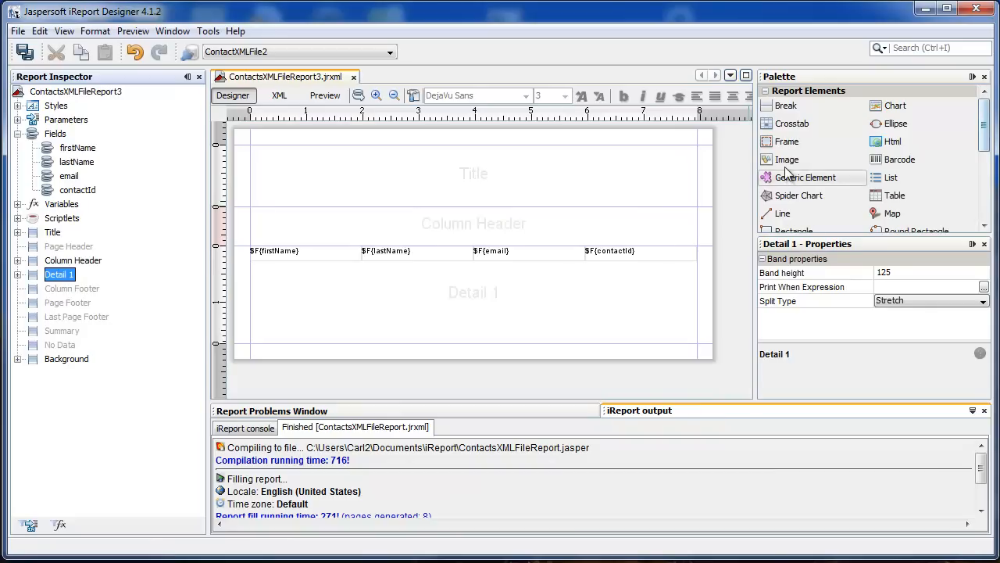
pyautogui.click(985, 201)
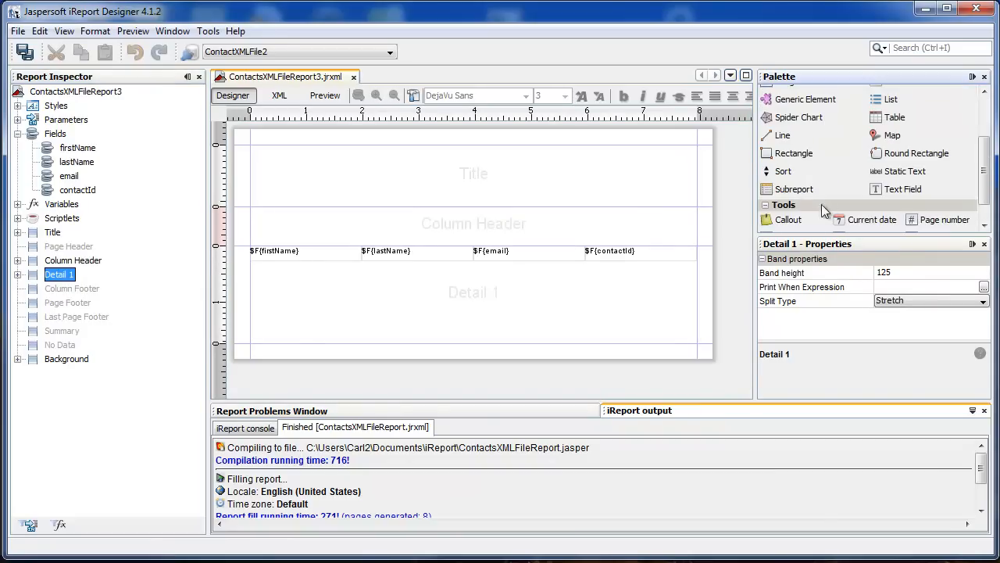
pyautogui.moveTo(986, 154); pyautogui.dragTo(988, 95)
pyautogui.moveTo(905, 171); pyautogui.dragTo(296, 240)
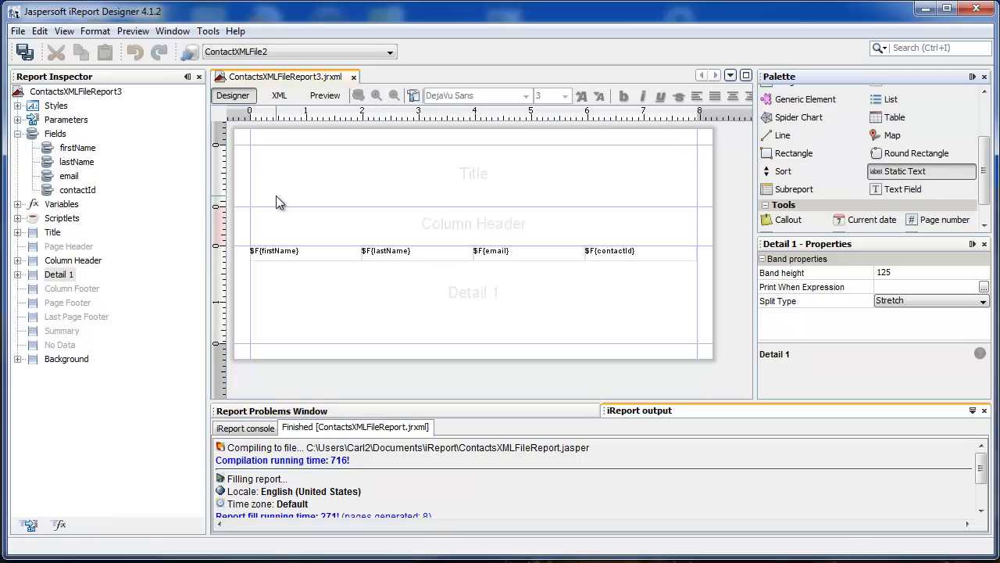
pyautogui.click(297, 193)
pyautogui.moveTo(884, 173); pyautogui.dragTo(509, 178)
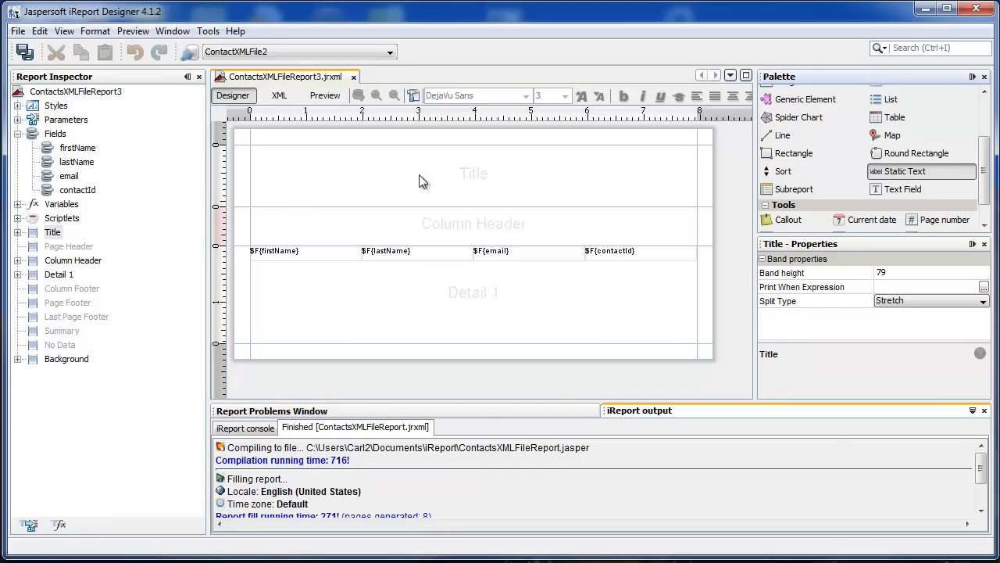
pyautogui.moveTo(277, 175); pyautogui.dragTo(275, 175)
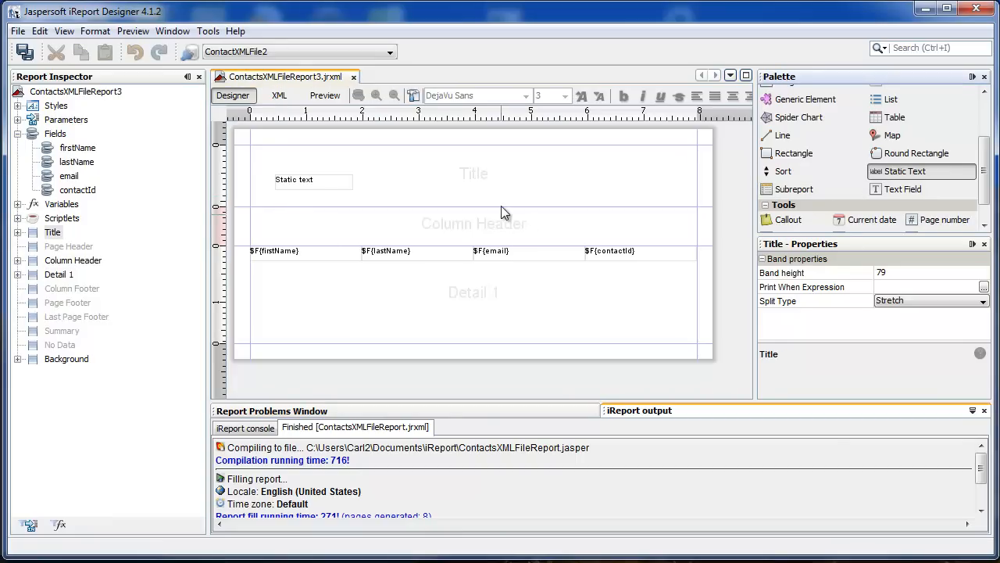
# - Place four static text elements side by side in the Column Header band, roughly above the detail fields
pyautogui.click(883, 172)
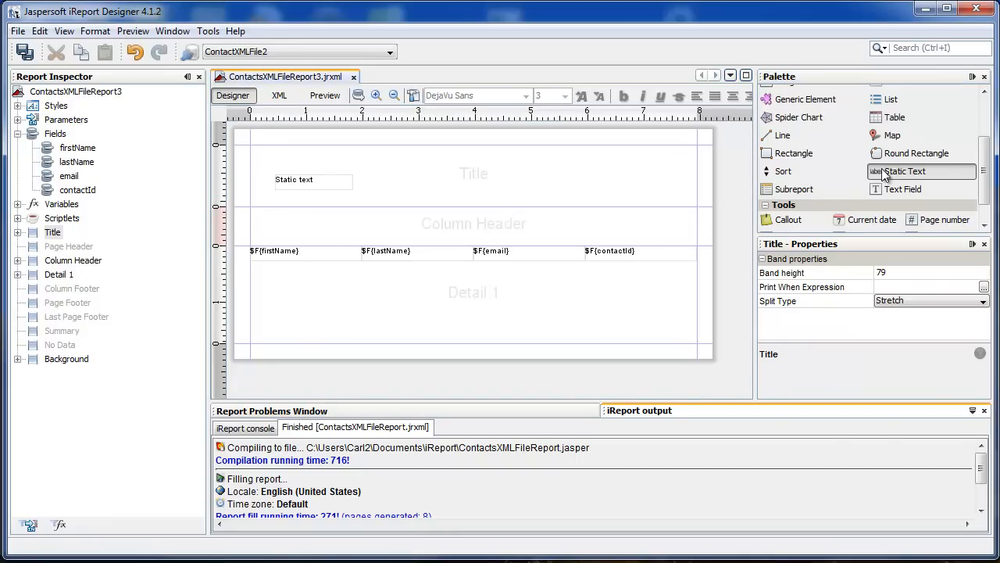
pyautogui.moveTo(432, 212); pyautogui.dragTo(287, 226)
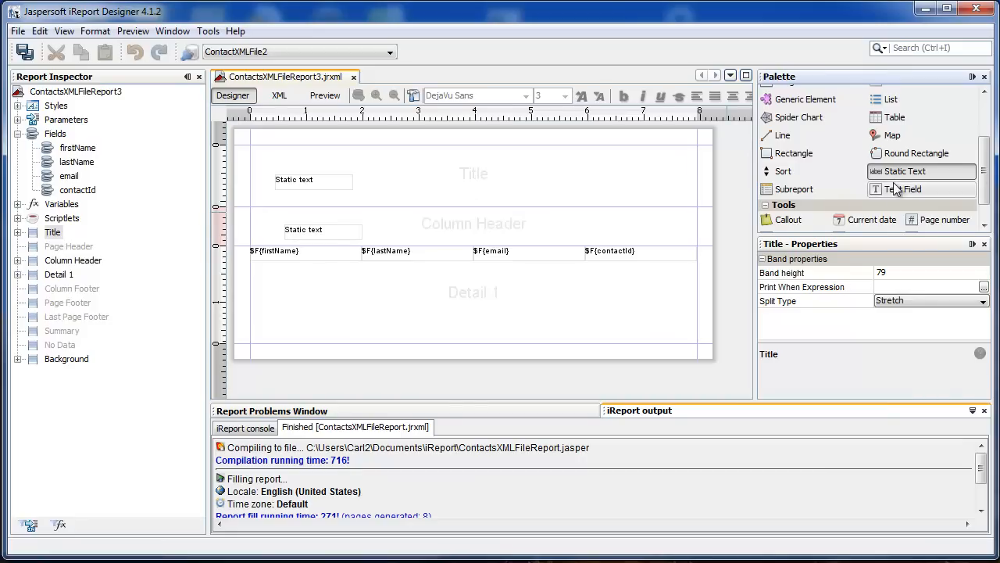
pyautogui.moveTo(393, 232); pyautogui.dragTo(393, 231)
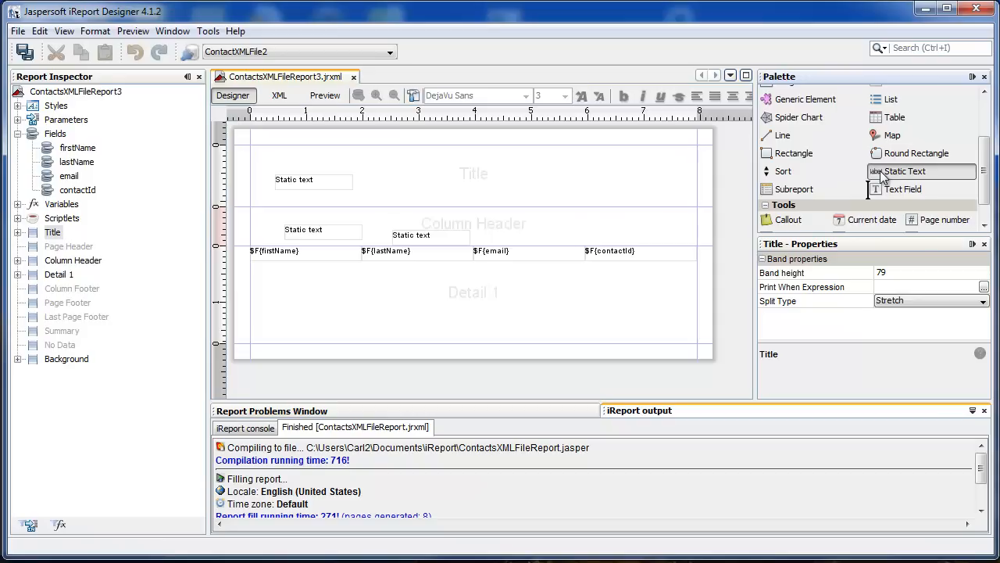
pyautogui.moveTo(881, 171); pyautogui.dragTo(727, 183)
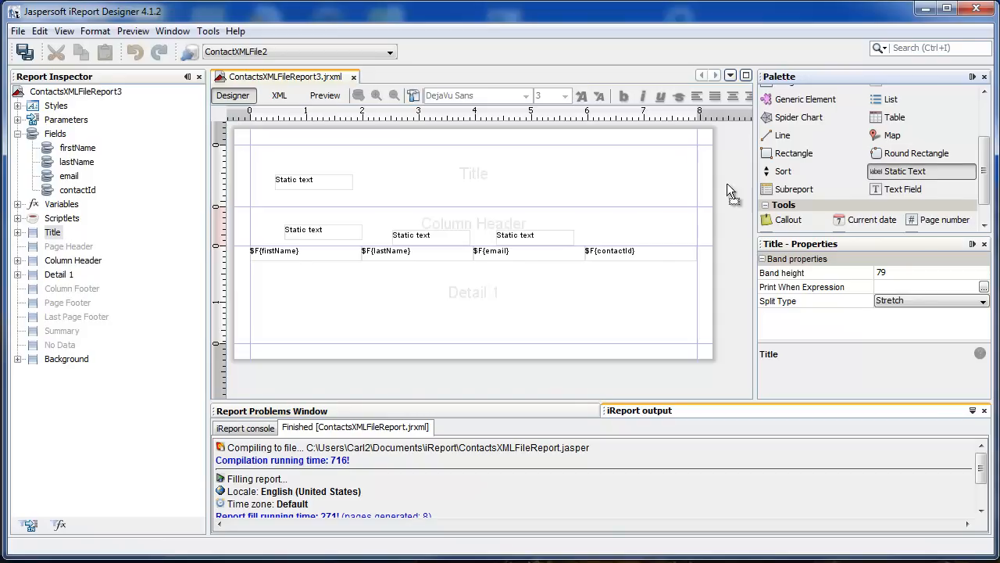
pyautogui.click(603, 221)
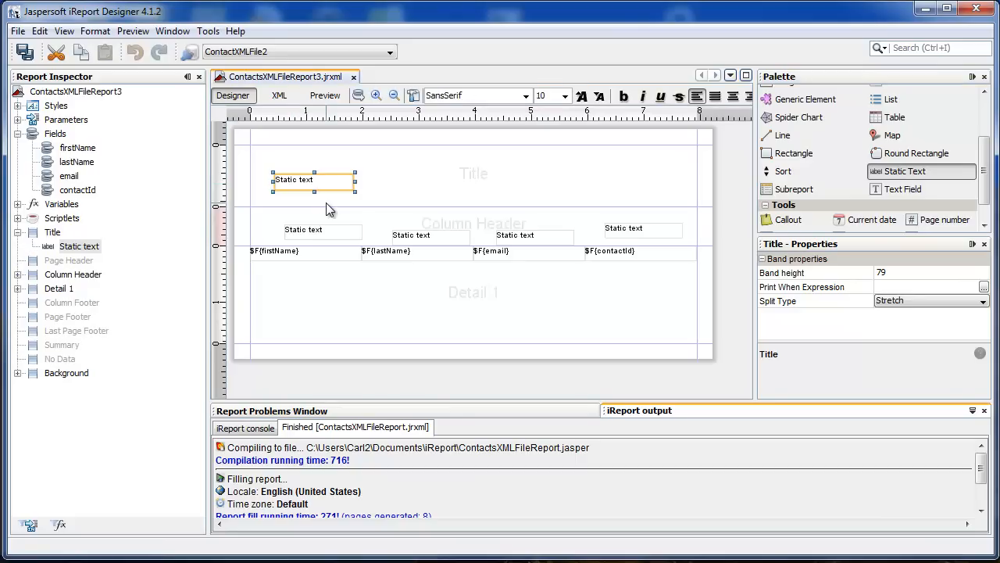
# - Change the Title band's static text to Contacts
pyautogui.moveTo(324, 180); pyautogui.dragTo(260, 180)
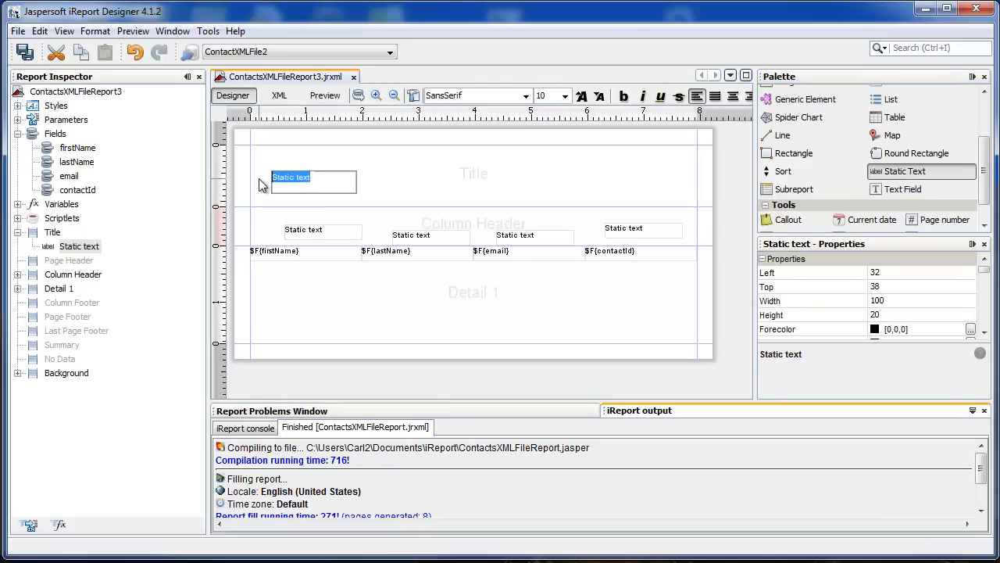
pyautogui.write('Contacst')
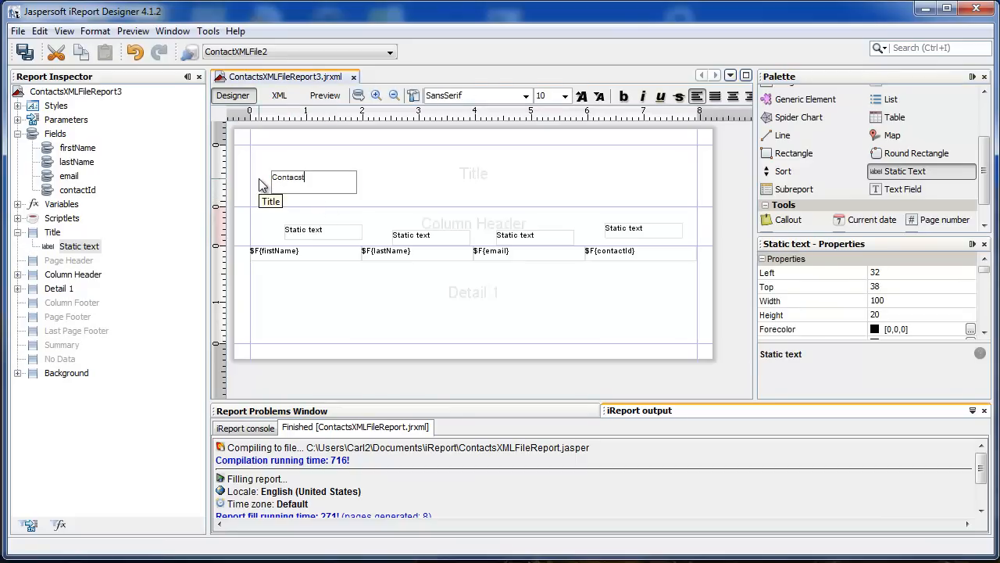
pyautogui.press('BackSpace')
pyautogui.press('BackSpace')
pyautogui.write('ts')
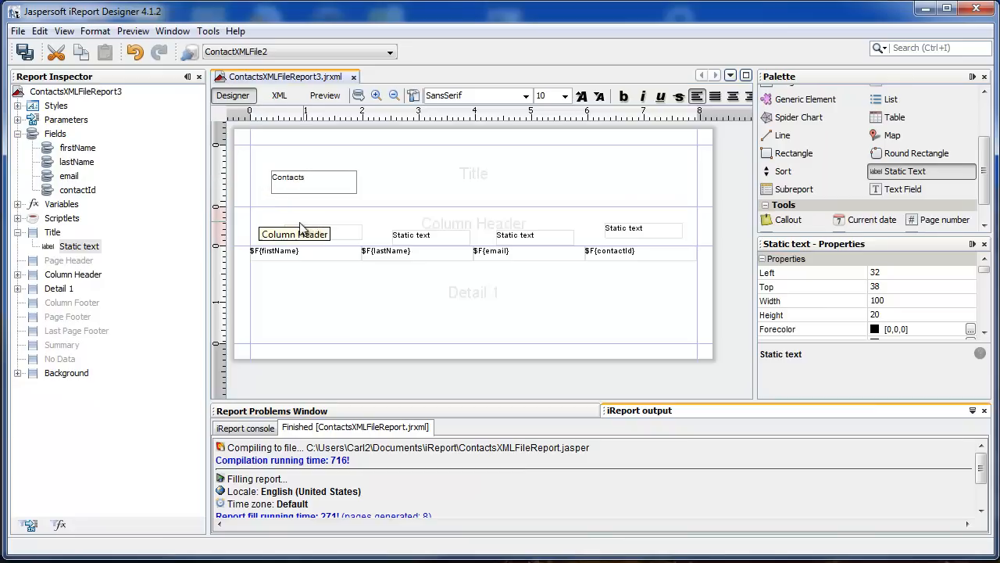
# - Set the first two Column Header texts to First Name and Last Name
pyautogui.click(344, 229)
pyautogui.doubleClick(344, 228)
pyautogui.write('First an')
pyautogui.press('BackSpace')
pyautogui.press('BackSpace')
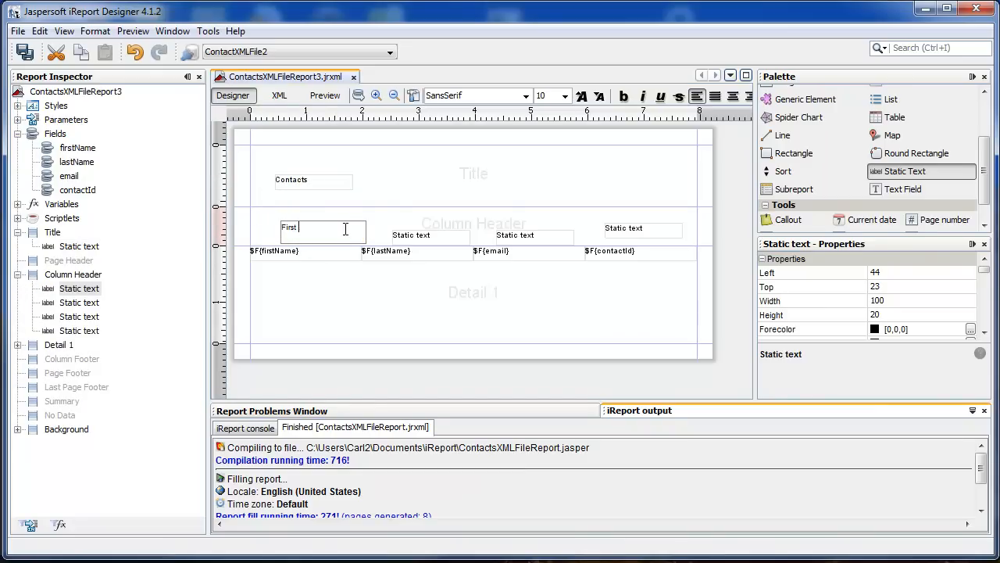
pyautogui.write('Name')
pyautogui.doubleClick(426, 233)
pyautogui.write('Last Name')
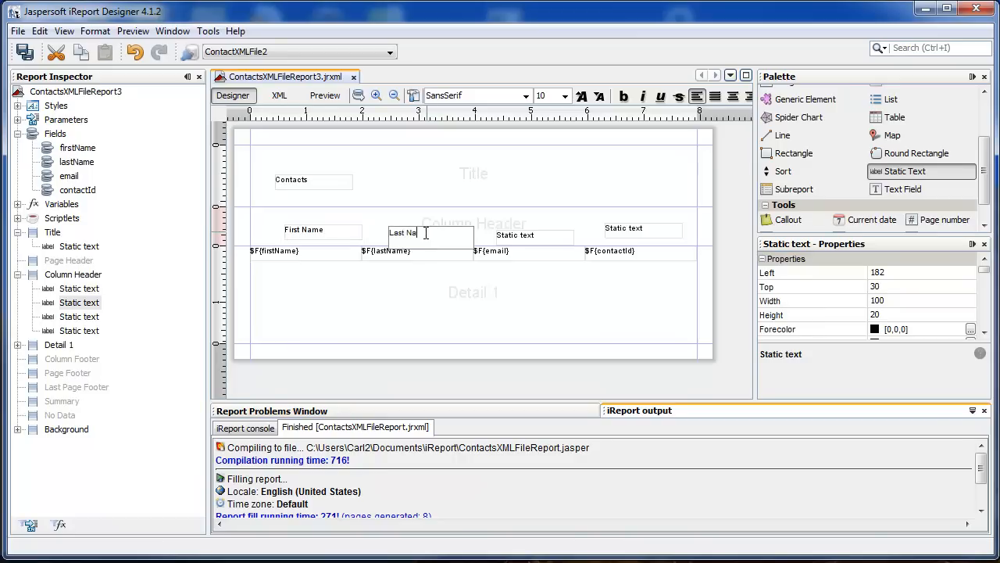
# - Set the third and fourth Column Header texts to Email and Contact Id
pyautogui.doubleClick(519, 235)
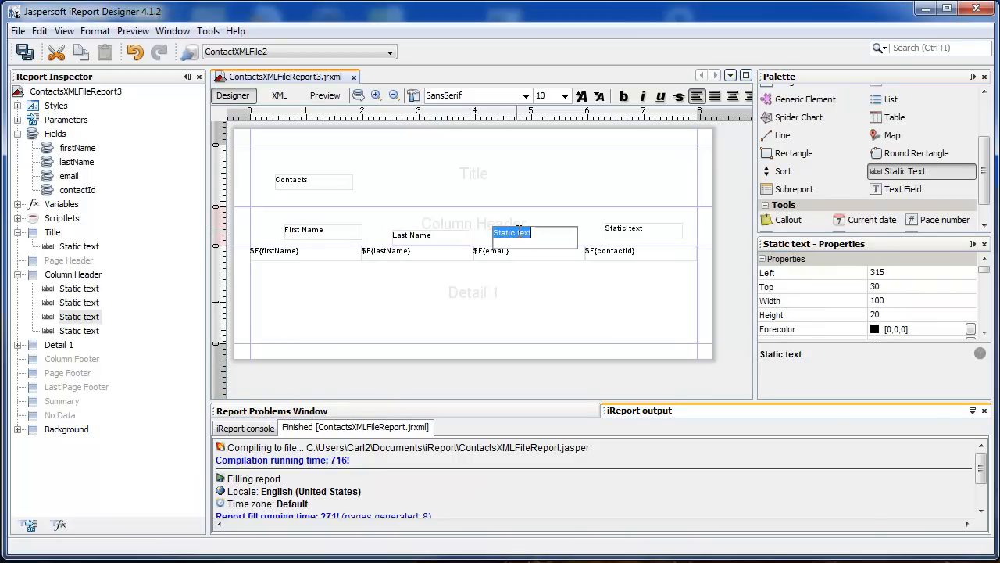
pyautogui.write('Email')
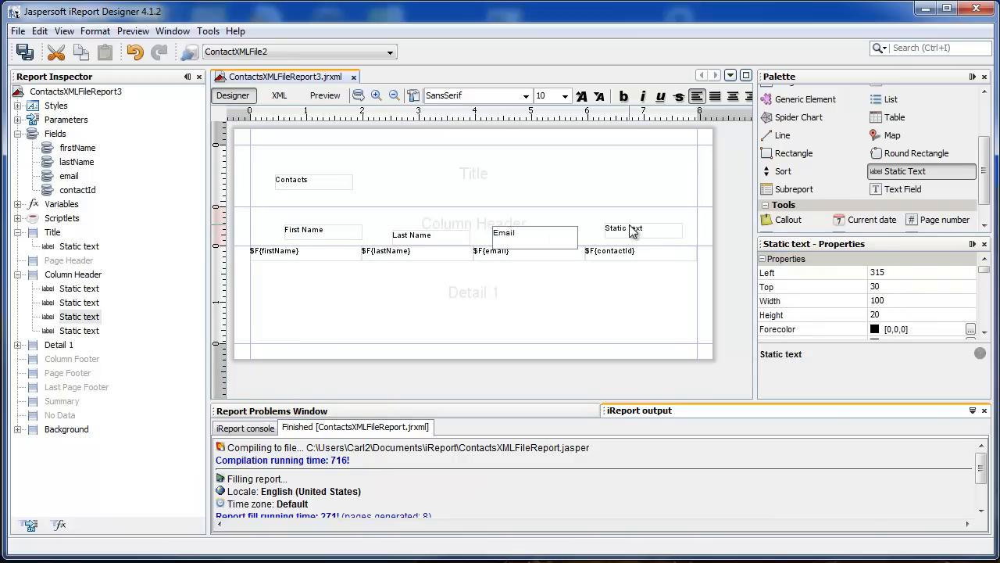
pyautogui.click(631, 226)
pyautogui.doubleClick(630, 226)
pyautogui.write('Cotnact')
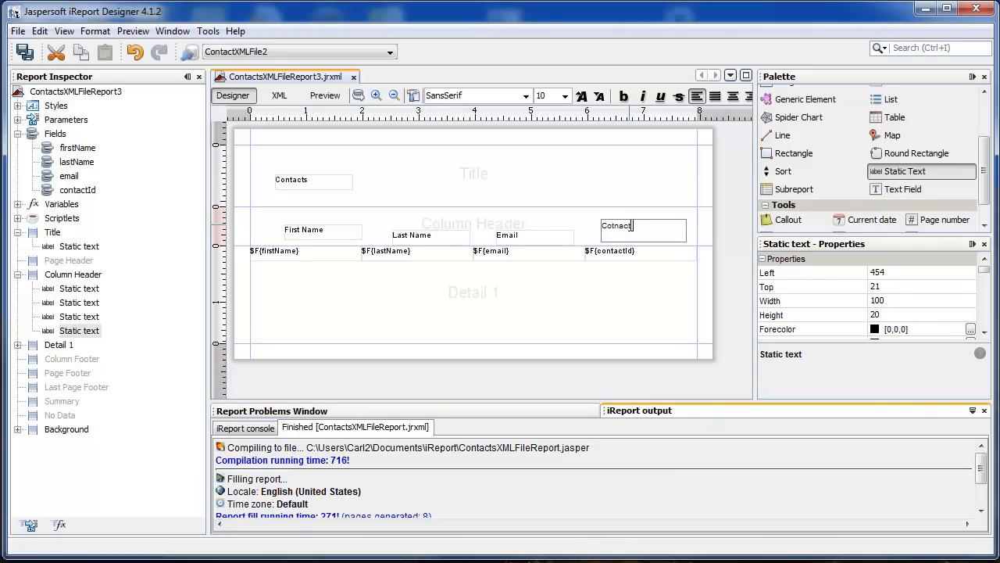
pyautogui.press('BackSpace')
pyautogui.press('BackSpace')
pyautogui.press('BackSpace')
pyautogui.press('BackSpace')
pyautogui.press('BackSpace')
pyautogui.write('ntactId')
pyautogui.press('Left')
pyautogui.press('Left')
# - Move the four column labels to the top of the Column Header band, each left-aligned with its detail field
pyautogui.moveTo(315, 231); pyautogui.dragTo(282, 222)
pyautogui.moveTo(409, 238); pyautogui.dragTo(374, 214)
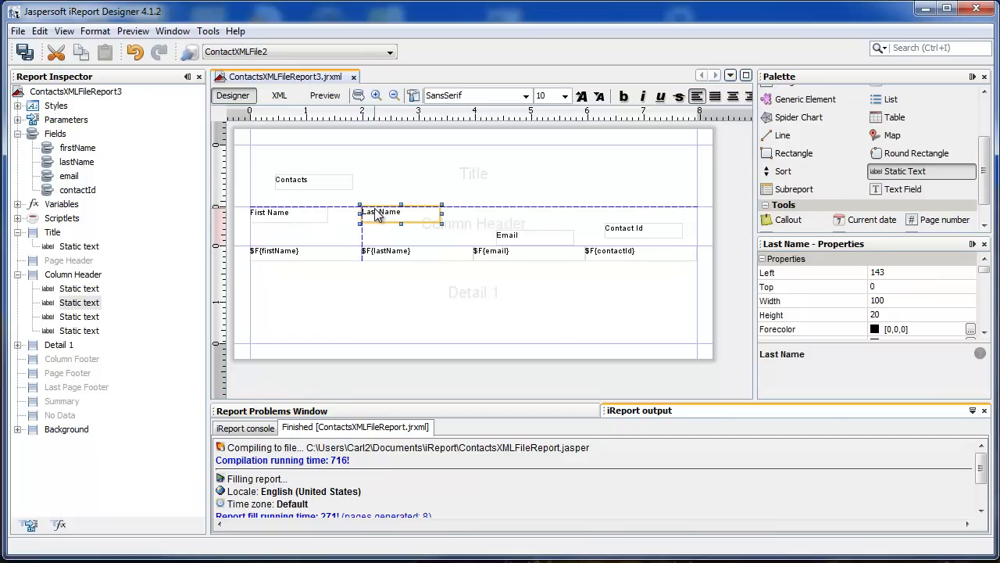
pyautogui.click(505, 235)
pyautogui.moveTo(507, 237); pyautogui.dragTo(483, 214)
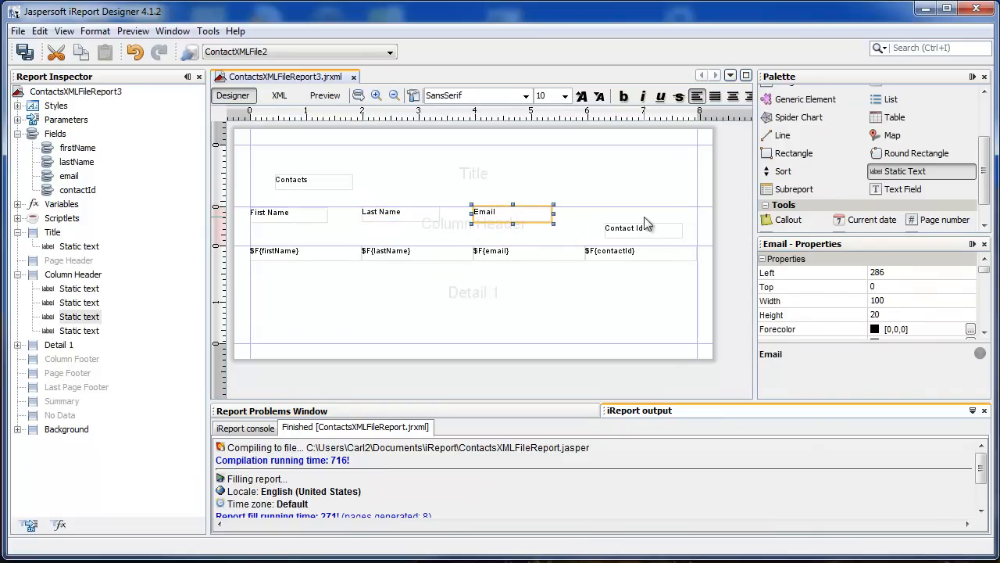
pyautogui.moveTo(626, 231); pyautogui.dragTo(618, 221)
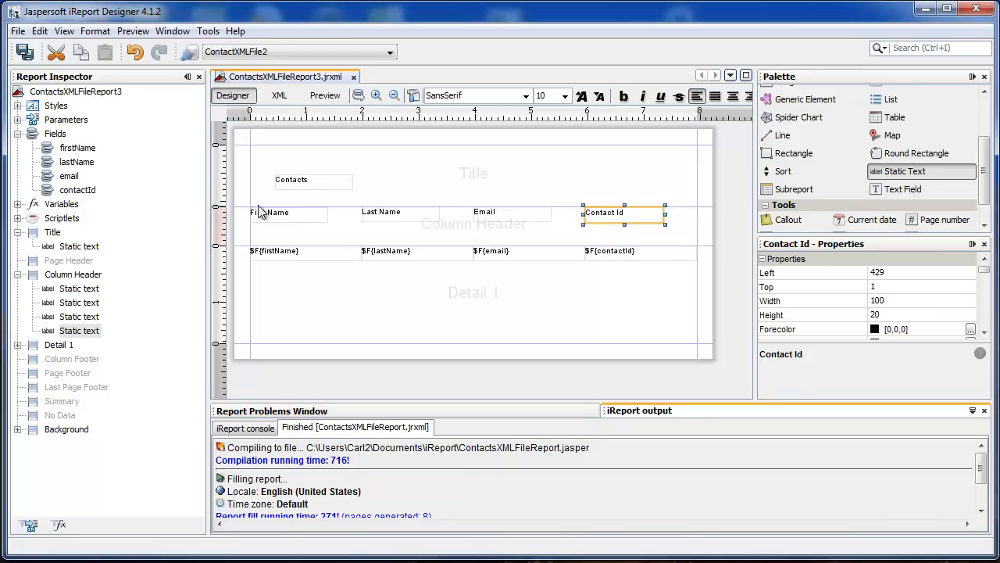
# - Move the Contacts text to the Title band's upper-left corner and shrink the Title, Column Header and Detail 1 bands around their contents
pyautogui.click(299, 178)
pyautogui.moveTo(300, 178); pyautogui.dragTo(282, 163)
pyautogui.moveTo(235, 208); pyautogui.dragTo(247, 170)
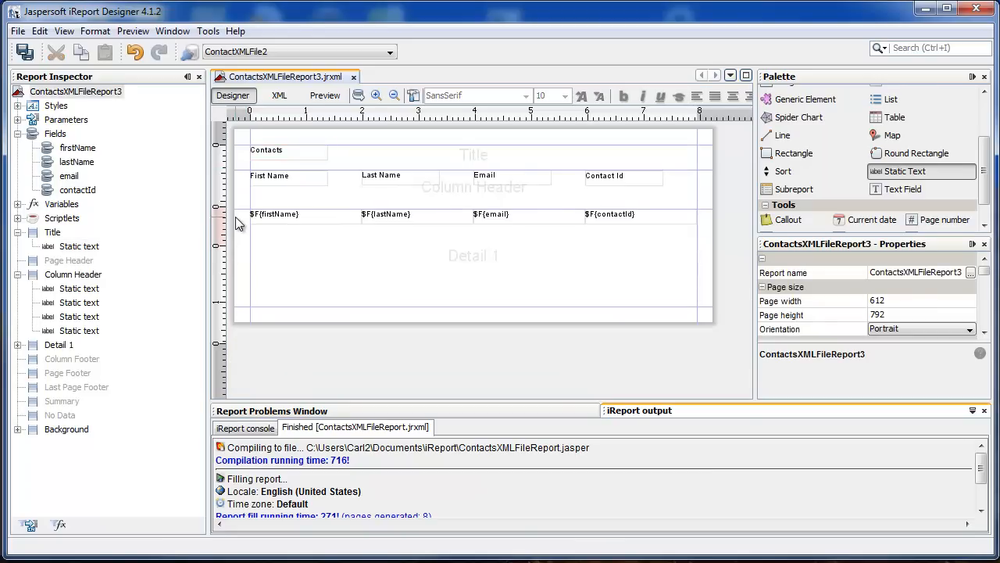
pyautogui.moveTo(242, 208)
pyautogui.mouseDown()
pyautogui.moveTo(245, 184)
pyautogui.moveTo(246, 195)
pyautogui.mouseUp()
pyautogui.moveTo(241, 293); pyautogui.dragTo(241, 214)
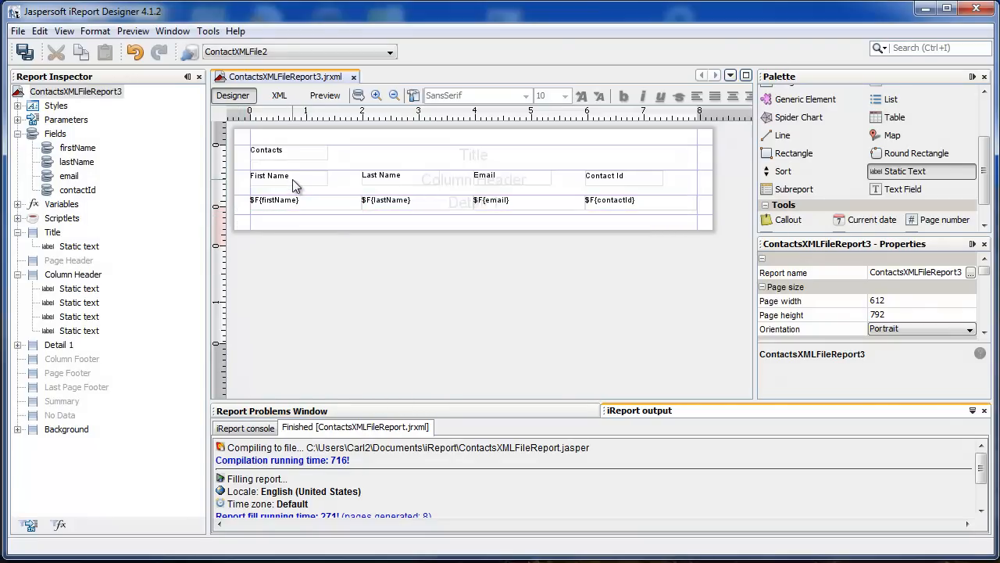
# - Make the First Name, Last Name, Email and Contact Id column labels bold
pyautogui.click(291, 179)
pyautogui.keyDown('shift'); pyautogui.click(387, 180); pyautogui.keyUp('shift')
pyautogui.keyDown('shift'); pyautogui.click(547, 181); pyautogui.keyUp('shift')
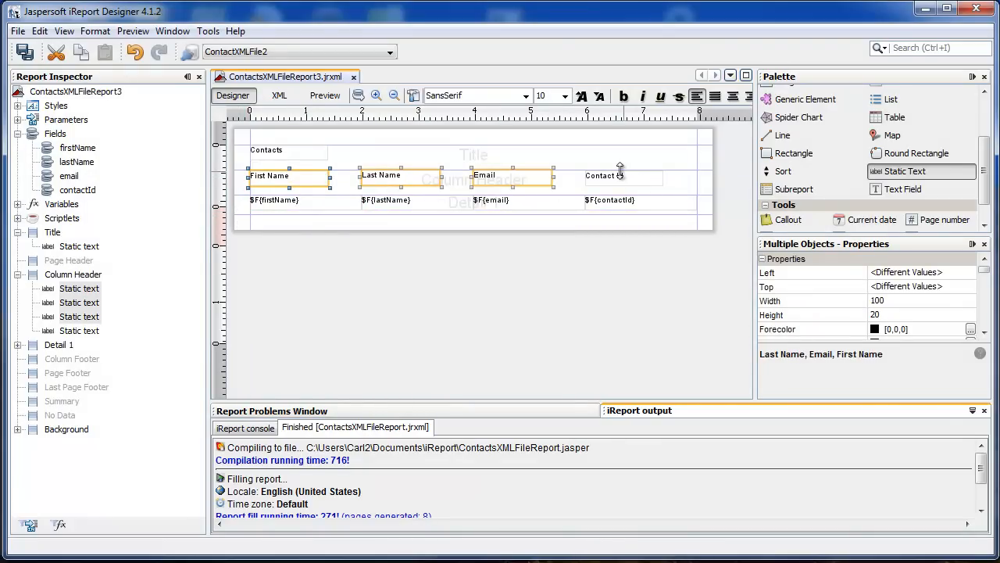
pyautogui.keyDown('shift'); pyautogui.click(621, 178); pyautogui.keyUp('shift')
pyautogui.click(623, 96)
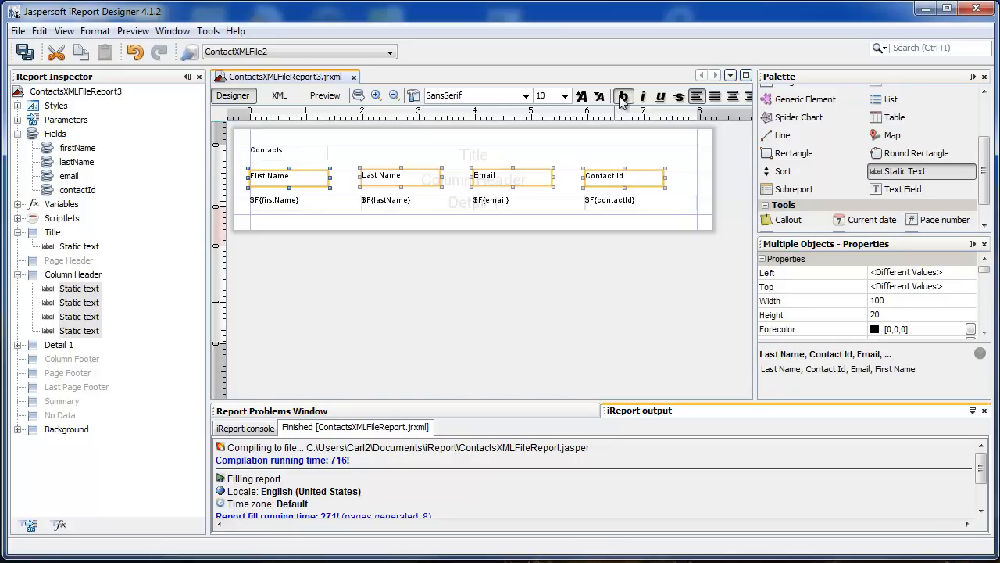
# - Preview the contacts report and close the iReport output
pyautogui.click(325, 96)
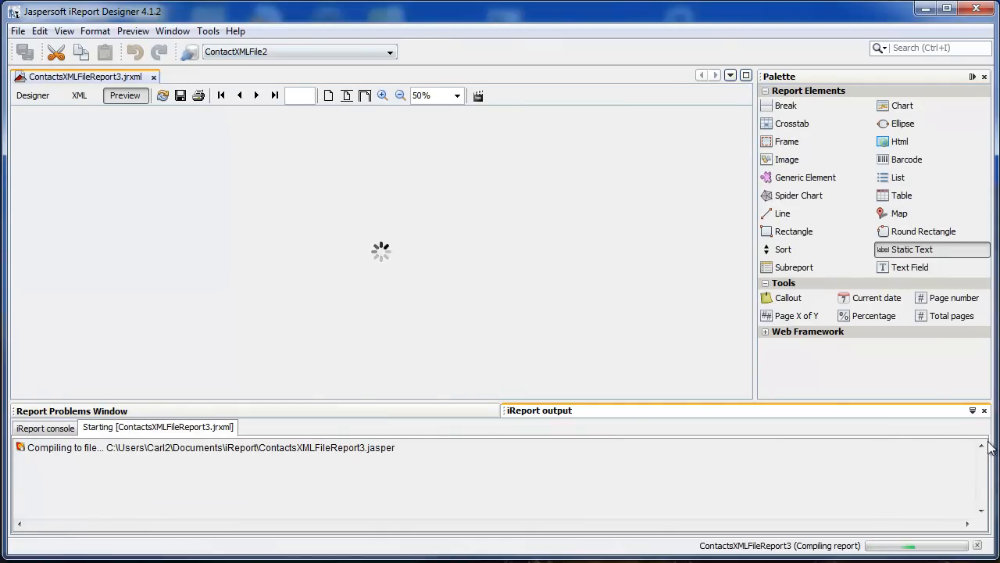
pyautogui.click(984, 411)
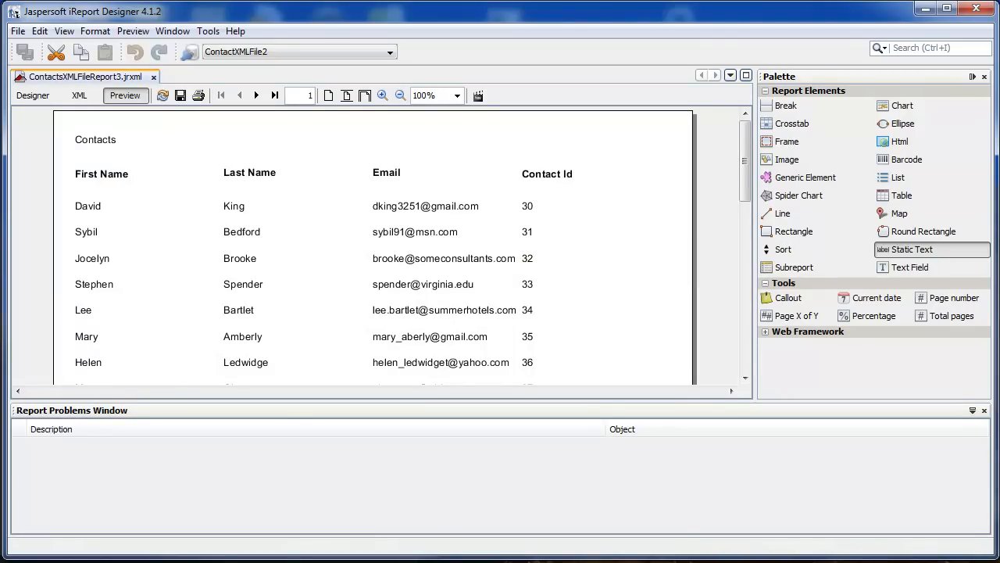
# - Switch to Liquid XML Studio, examine the contact records in contacts.xml for comparison, and return to the iReport preview
pyautogui.hotkey('alt', 'Tab')
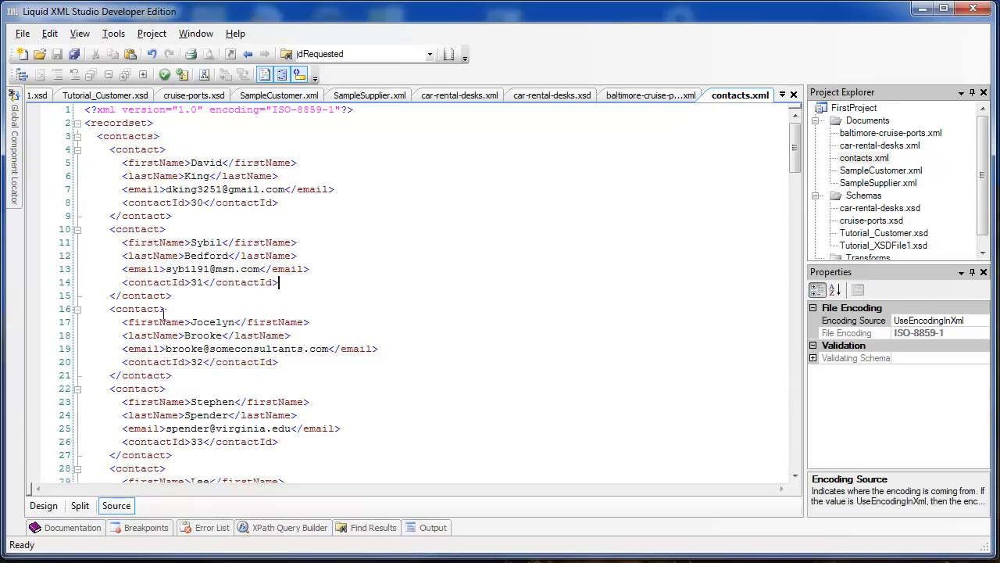
pyautogui.click(211, 246)
pyautogui.click(221, 152)
pyautogui.moveTo(239, 233); pyautogui.dragTo(241, 244)
pyautogui.click(242, 295)
pyautogui.click(253, 202)
pyautogui.hotkey('alt', 'Tab')
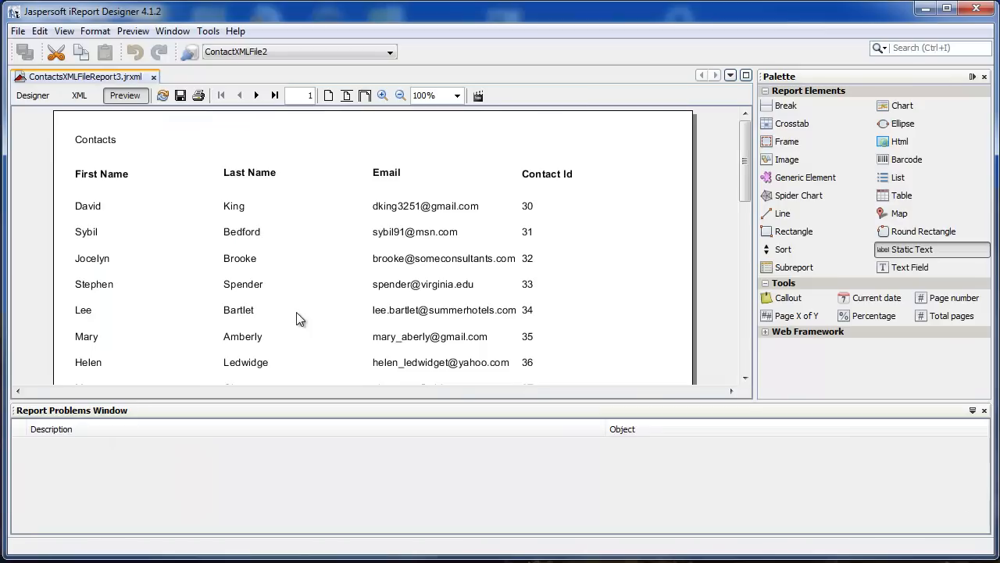